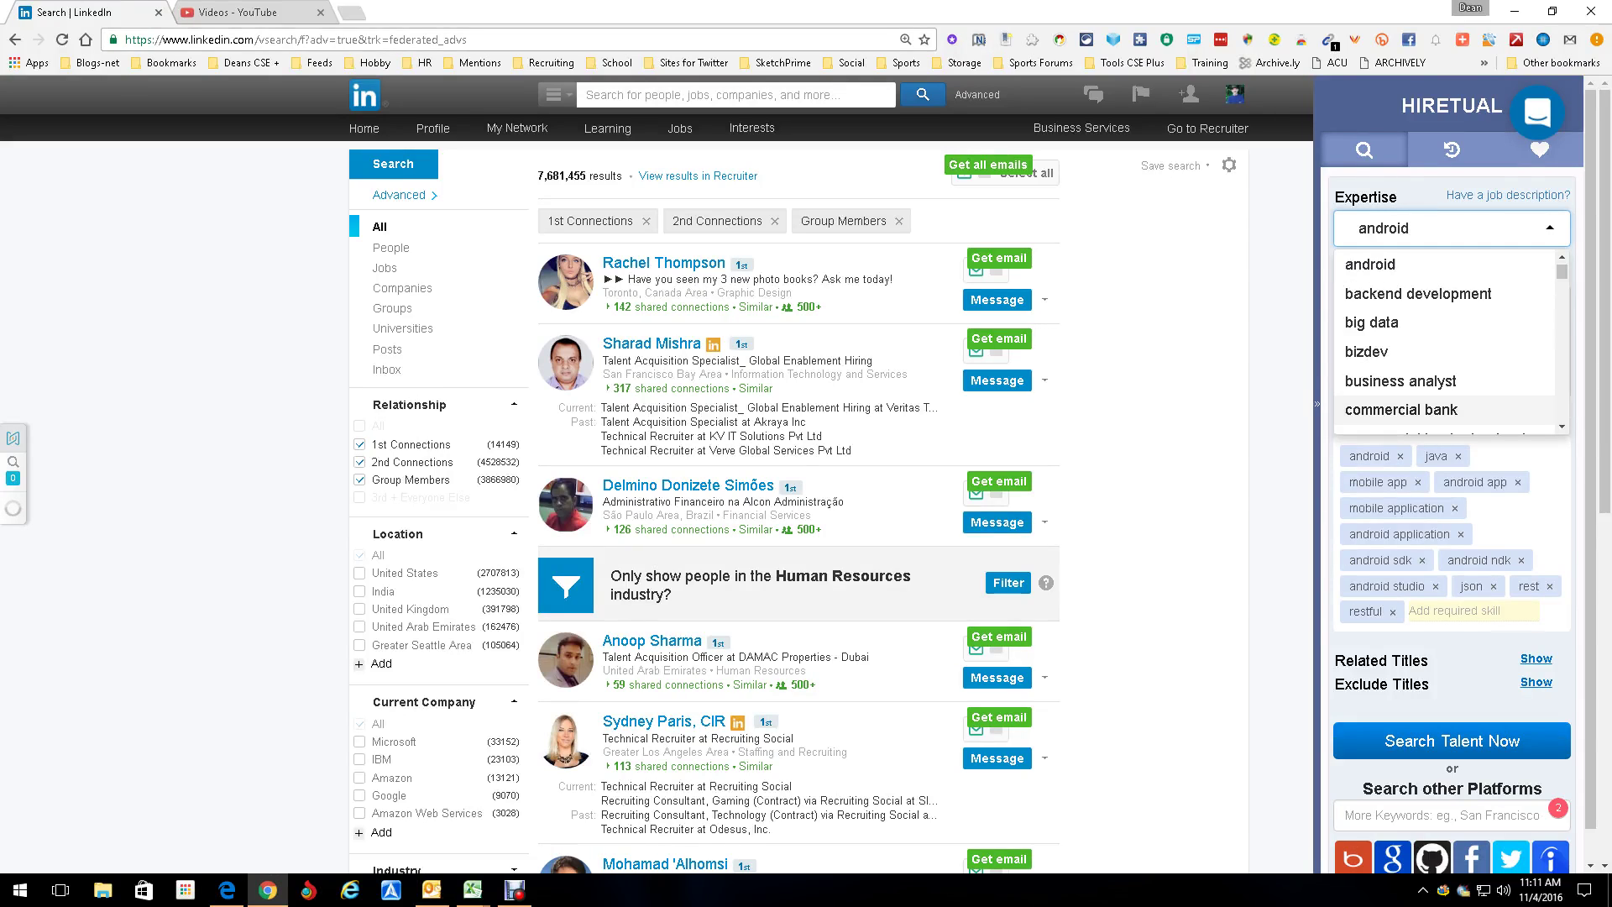
Step: Collapse and reopen the Hiretual sidebar, browse the available expertise options, and choose android as the expertise
{"action": "left_click", "coordinate": [1317, 403]}
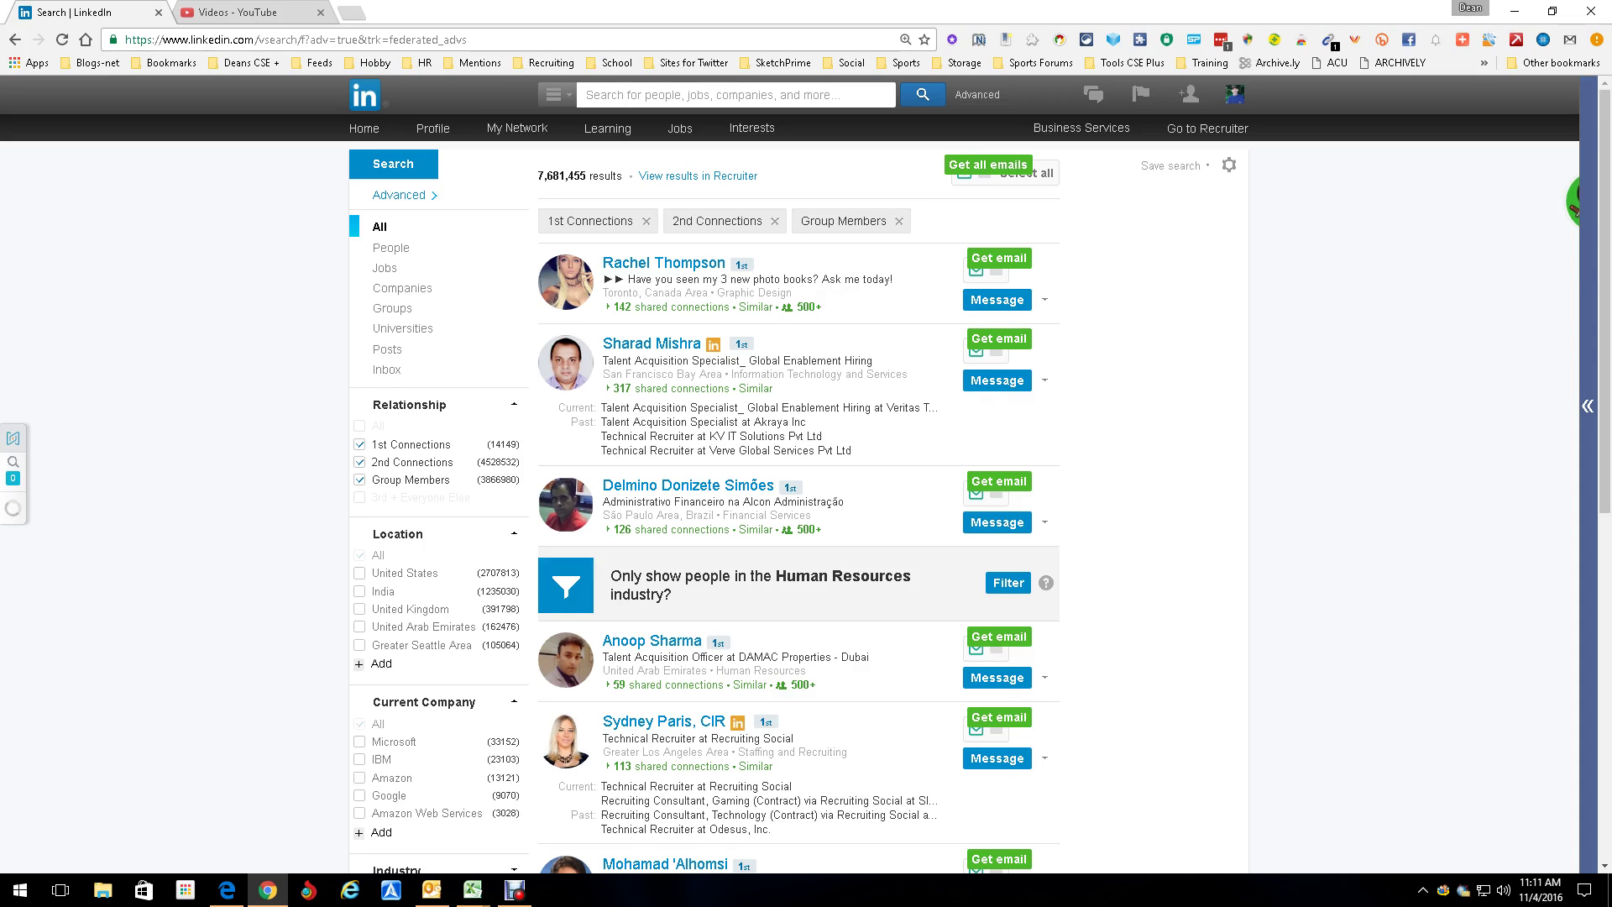
{"action": "left_click", "coordinate": [1587, 406]}
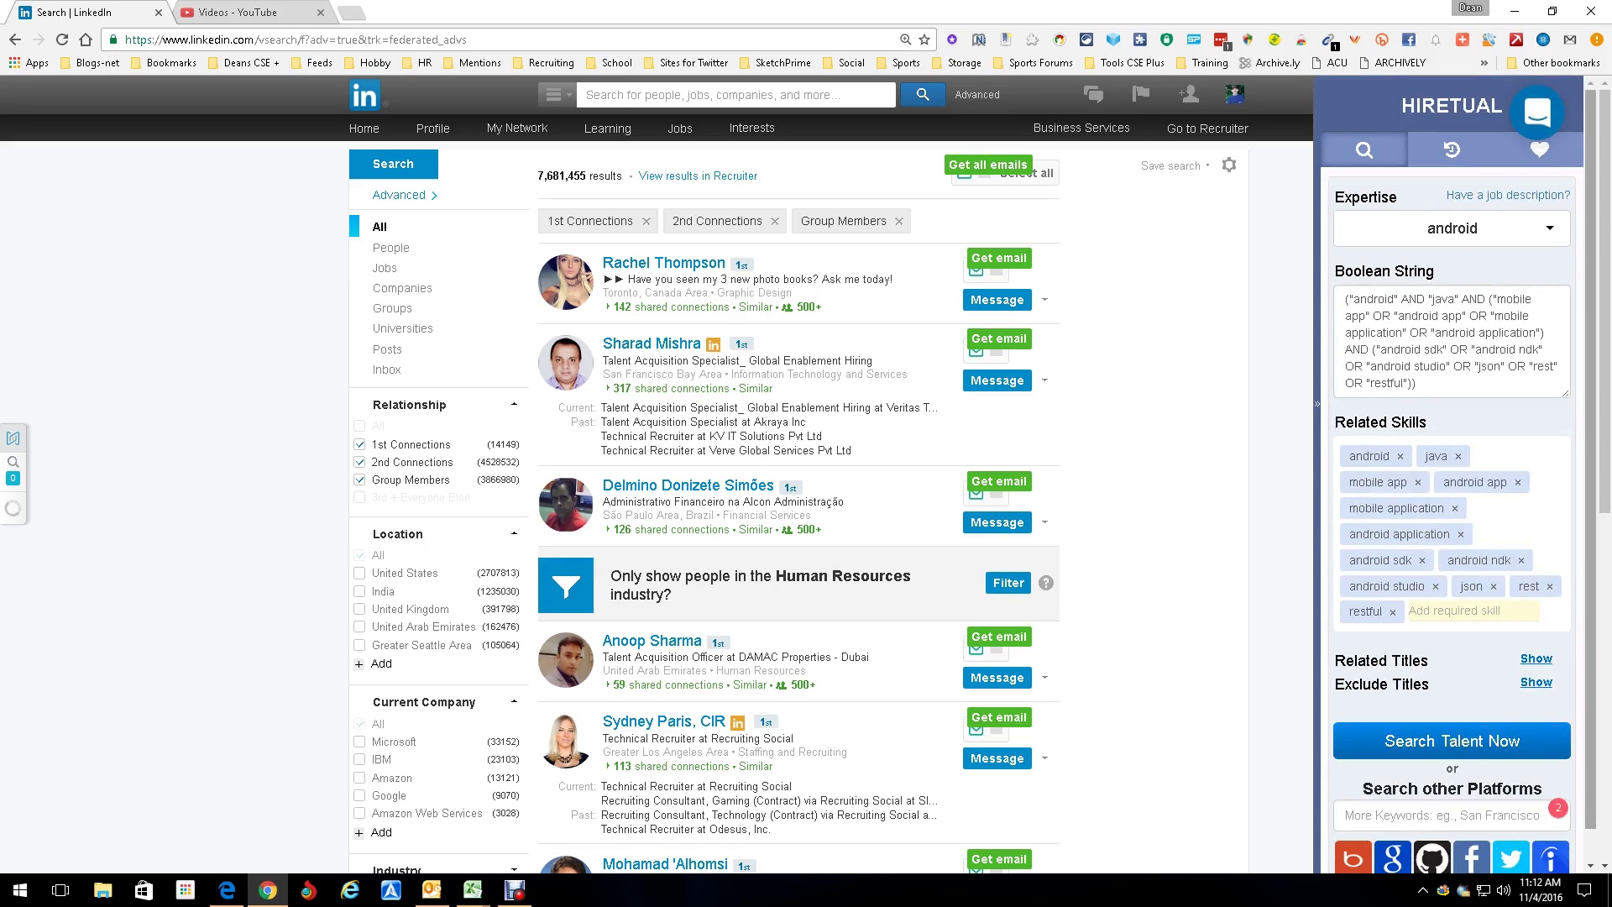
{"action": "left_click", "coordinate": [1478, 229]}
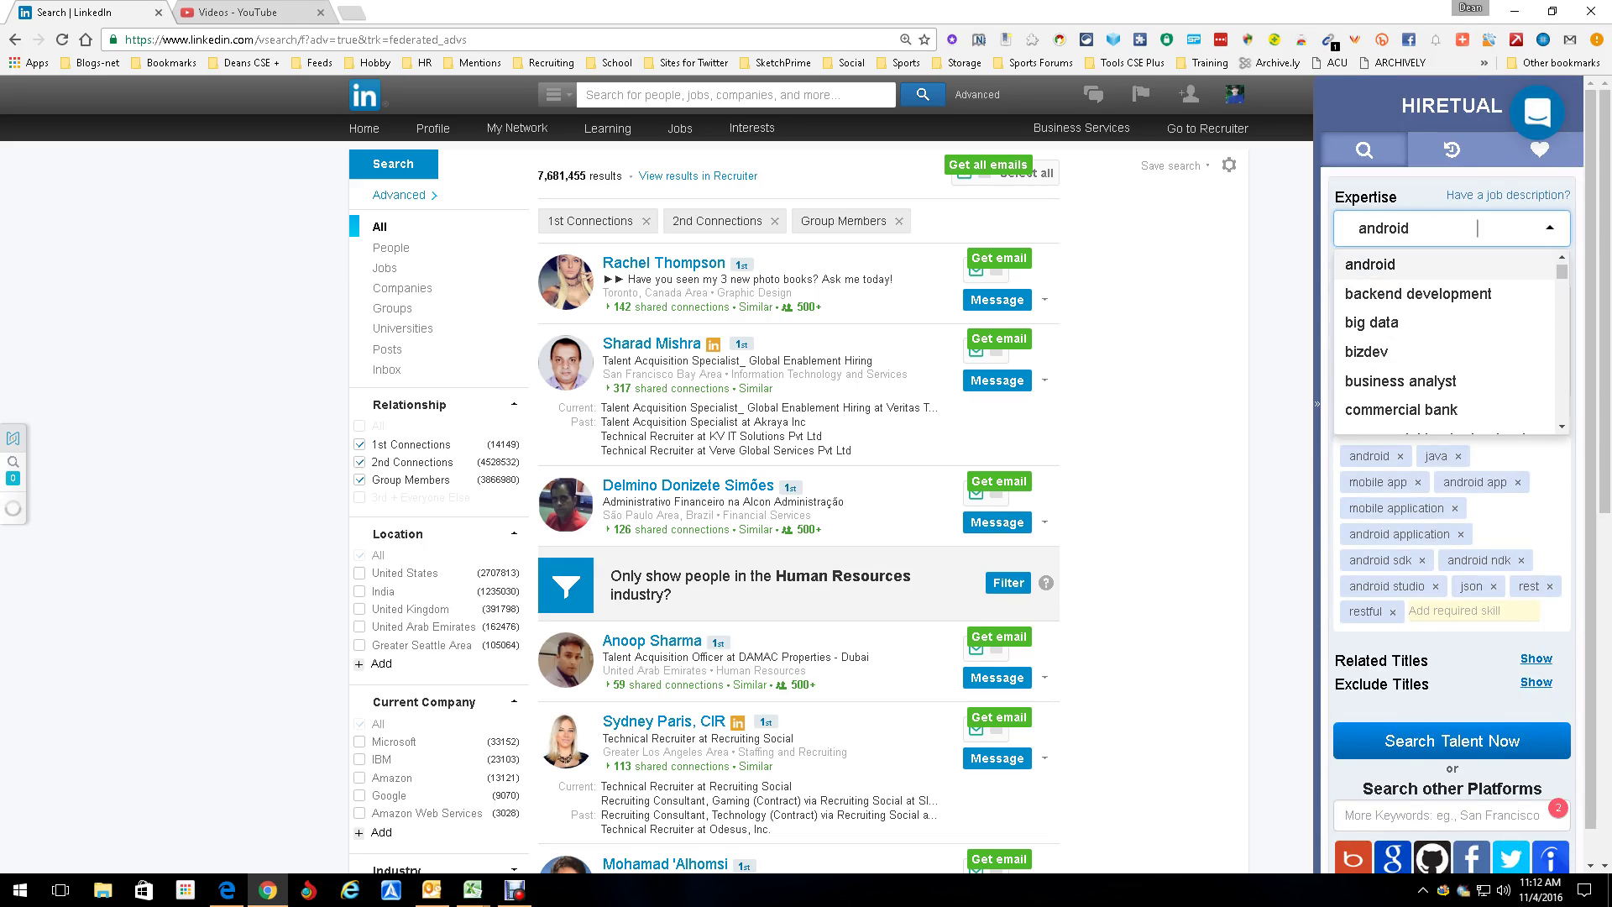
{"action": "scroll", "coordinate": [1478, 229], "scroll_direction": "down", "scroll_amount": 10}
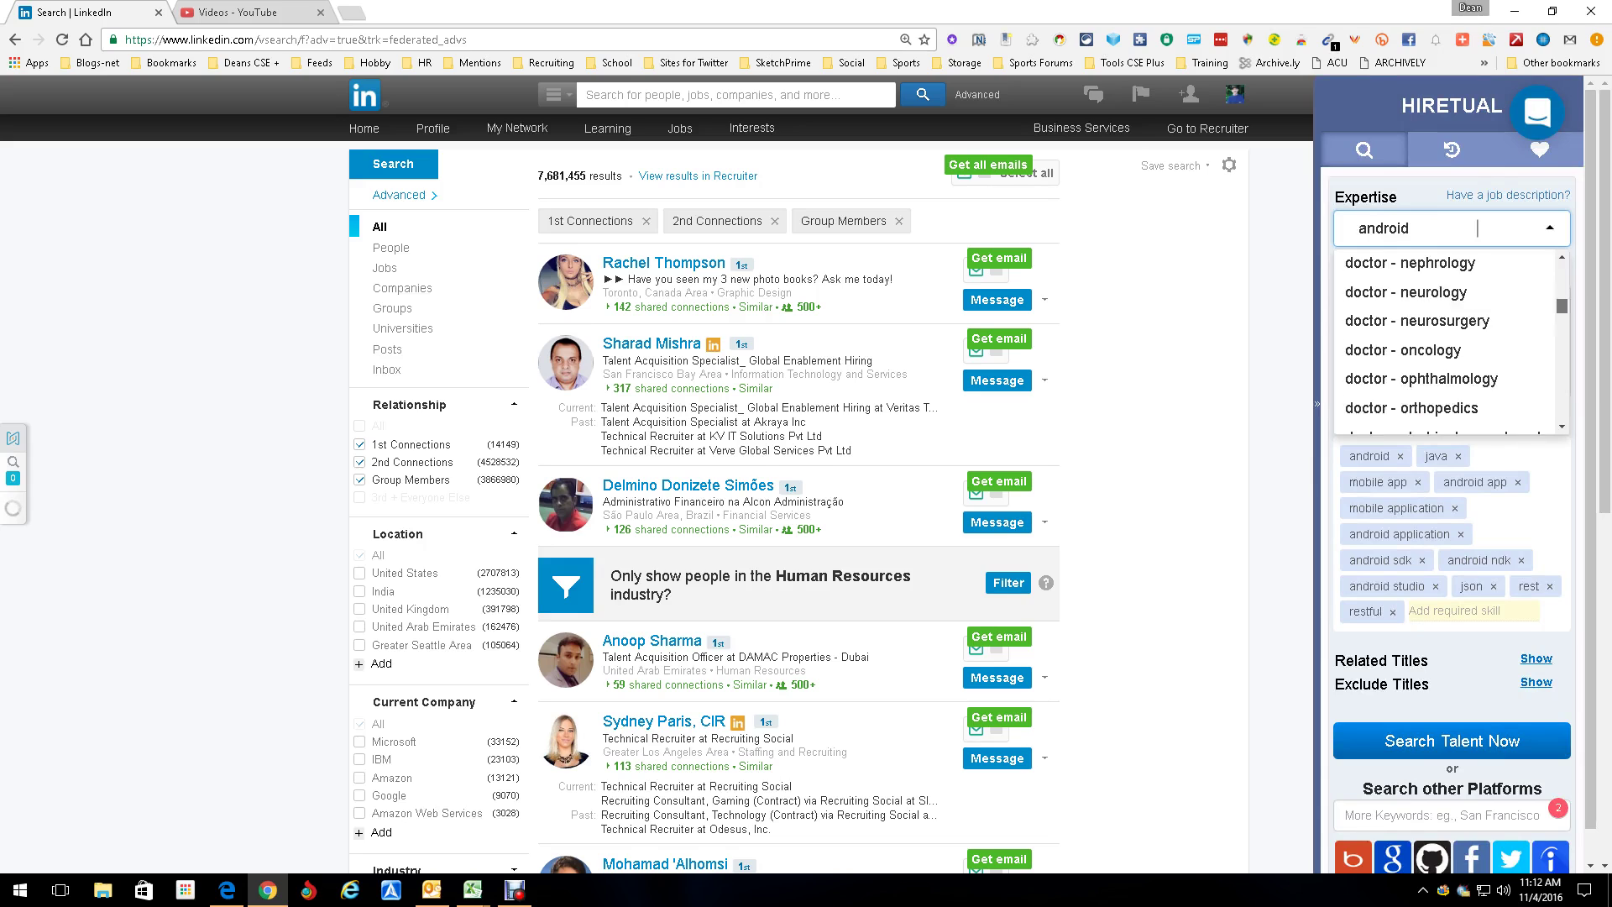
{"action": "scroll", "coordinate": [1478, 229], "scroll_direction": "down", "scroll_amount": 10}
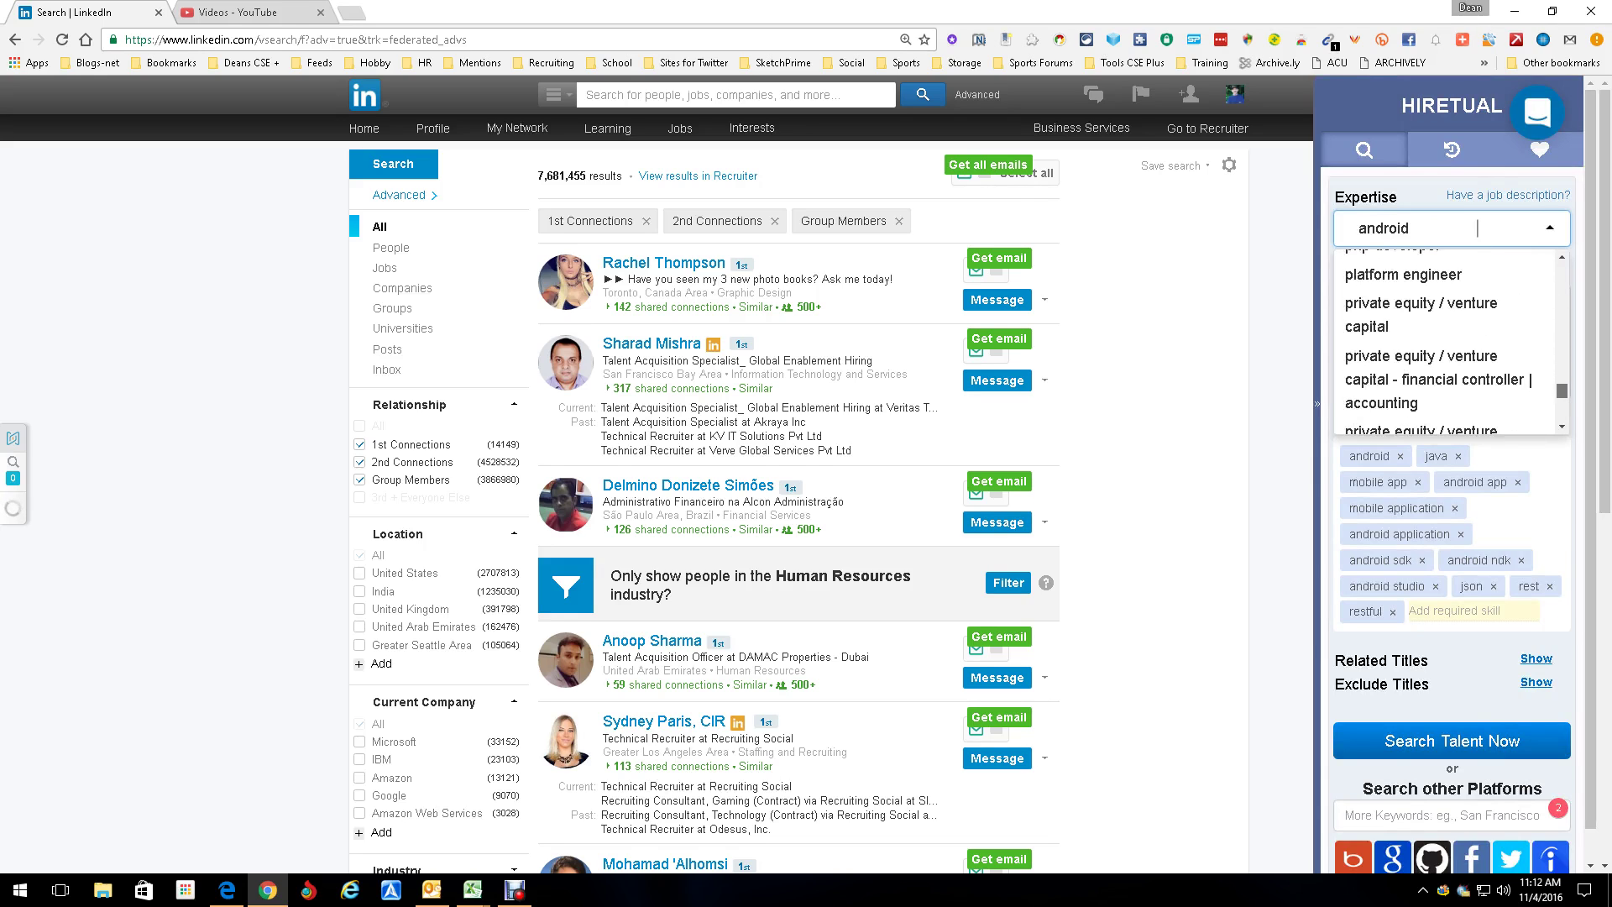
{"action": "scroll", "coordinate": [1478, 228], "scroll_direction": "up", "scroll_amount": 15}
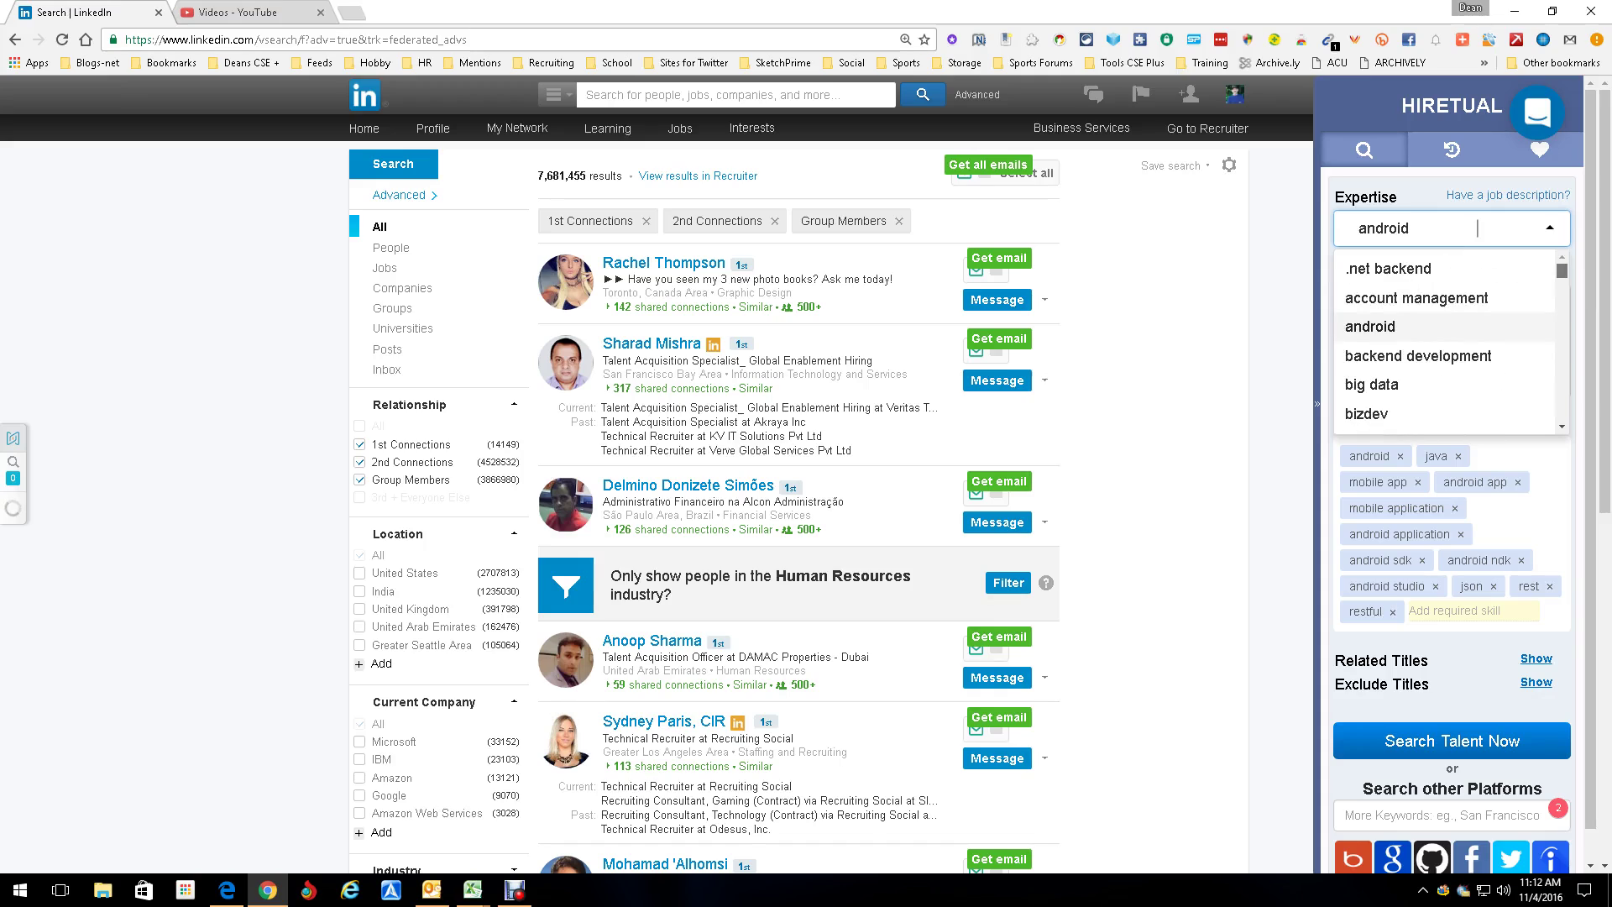
{"action": "left_click", "coordinate": [1410, 326]}
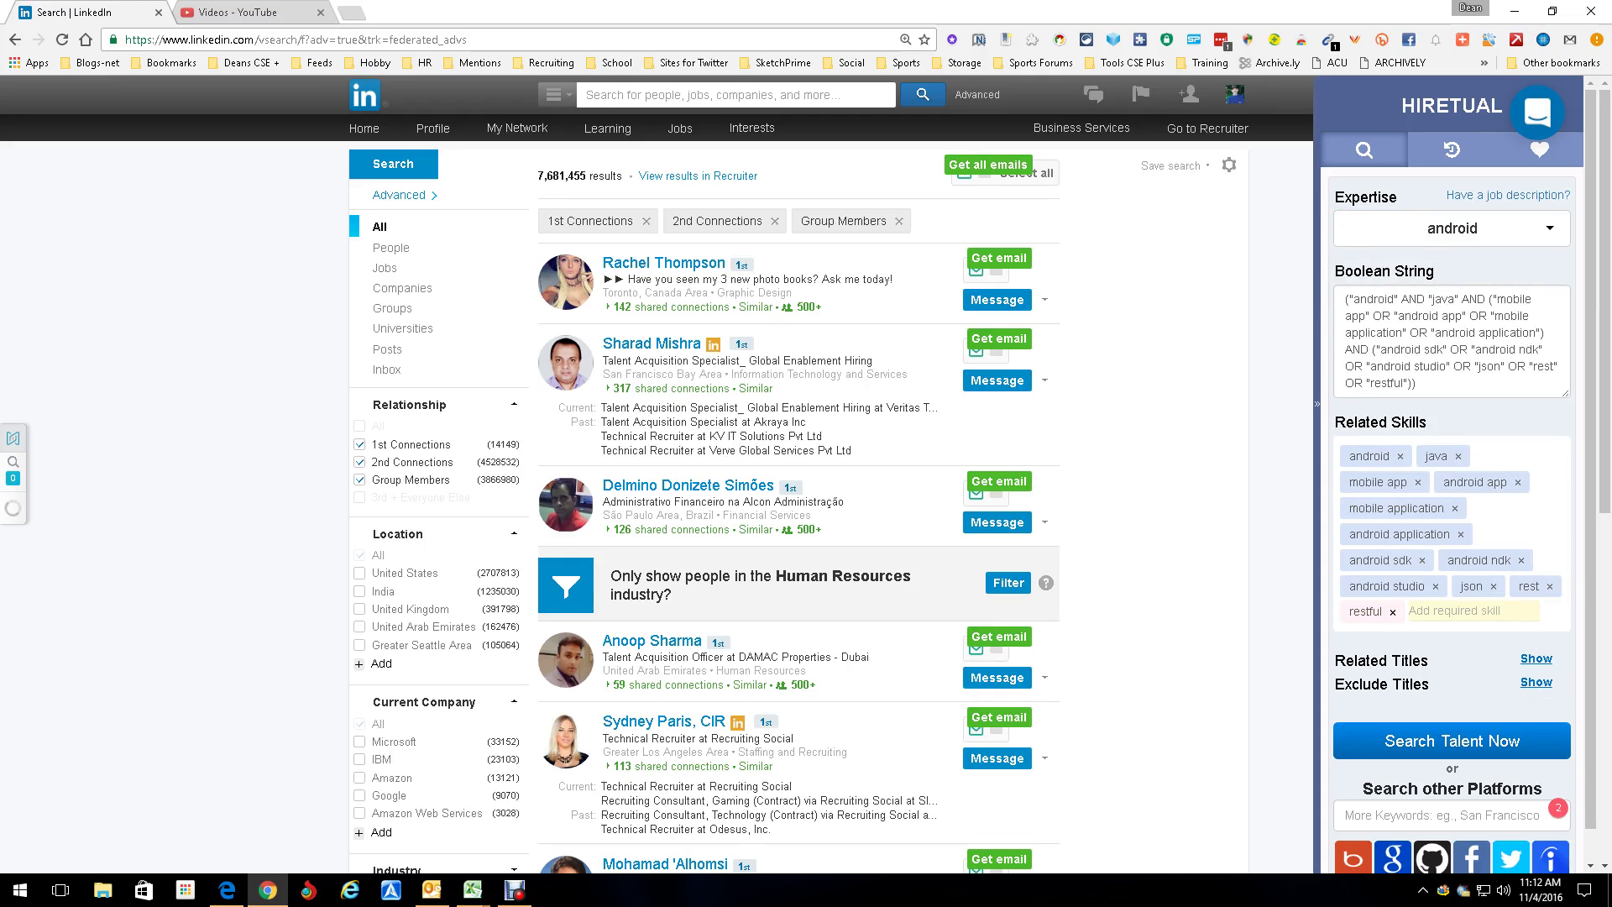
Step: Remove java, rest and restful from the related skills and run the talent search on LinkedIn
{"action": "left_click", "coordinate": [1393, 612]}
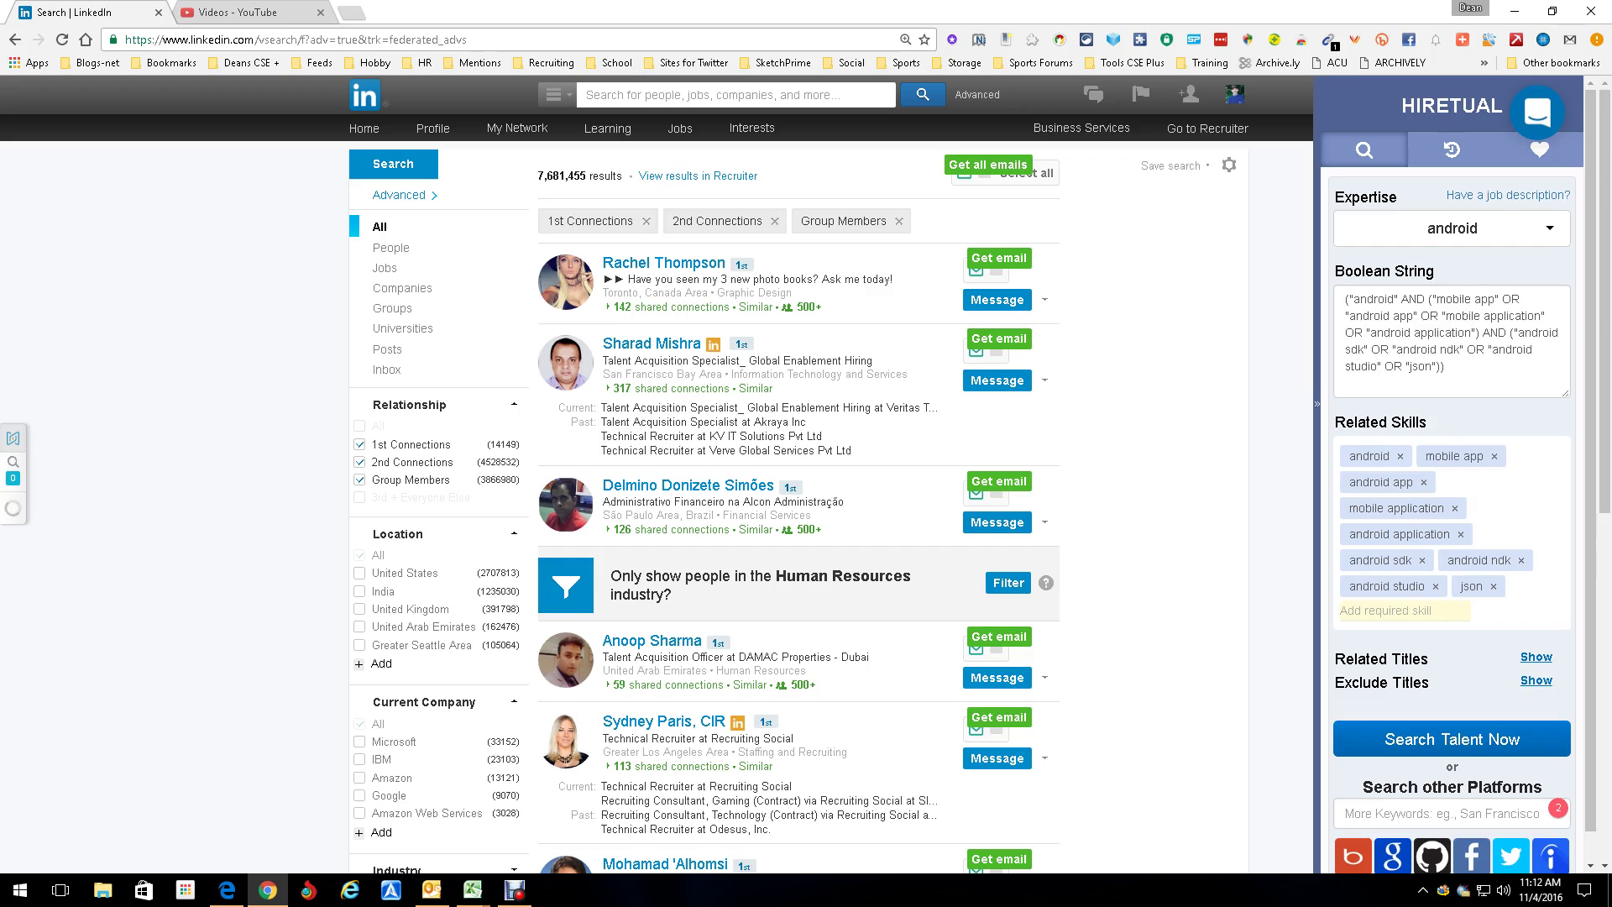
{"action": "key", "text": "Return"}
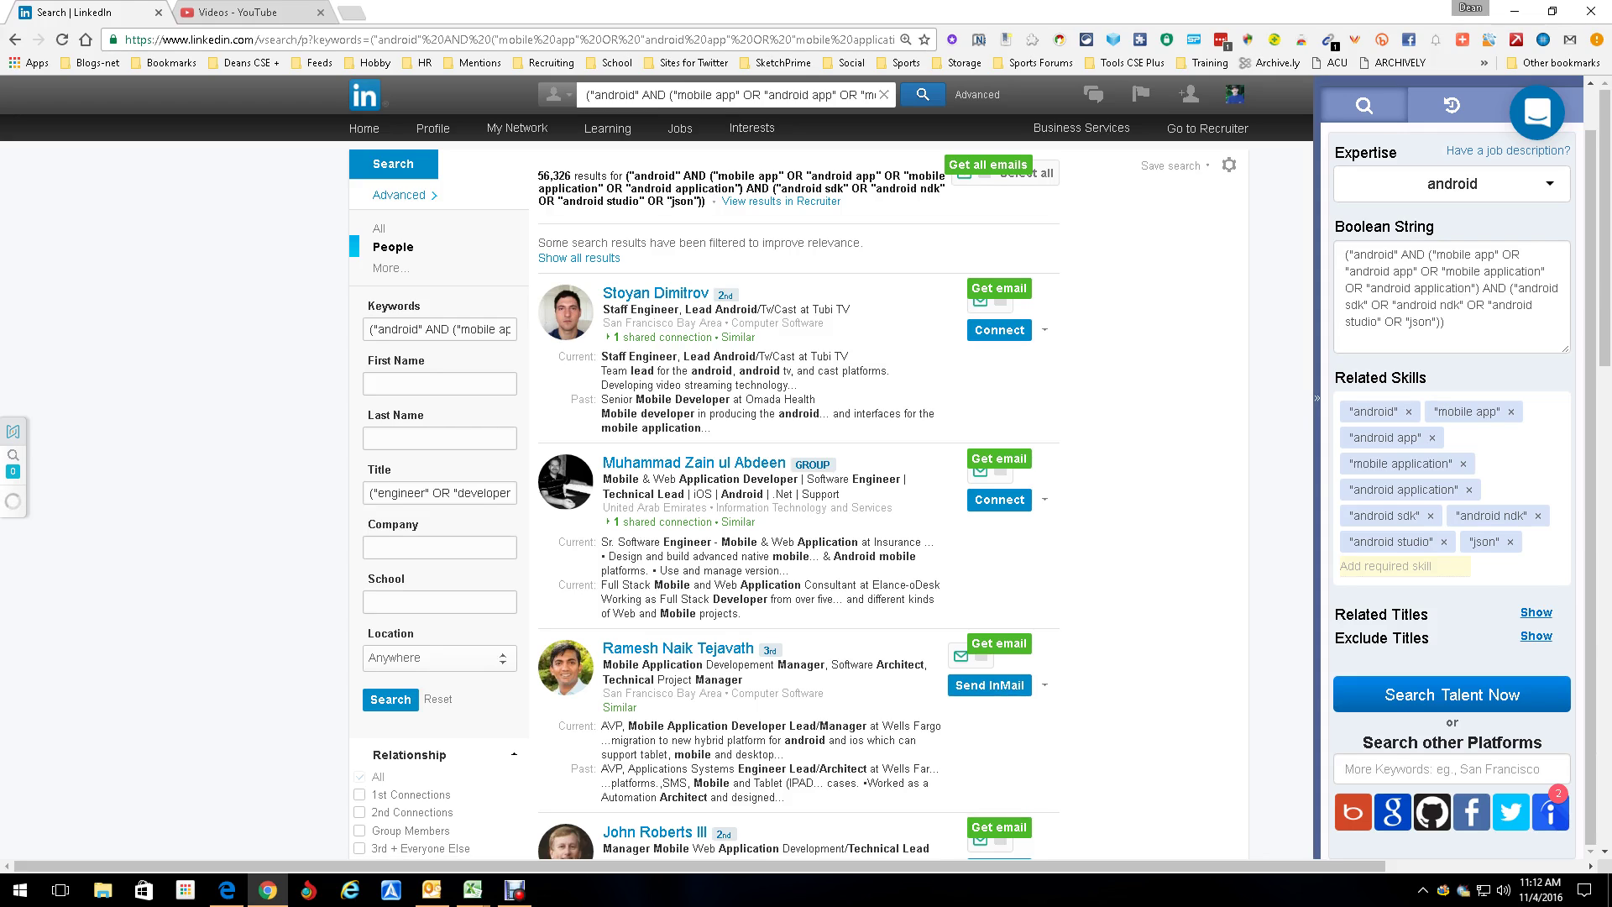
Step: Expand and collapse the related titles and the excluded titles to review the title keywords
{"action": "left_click", "coordinate": [1536, 613]}
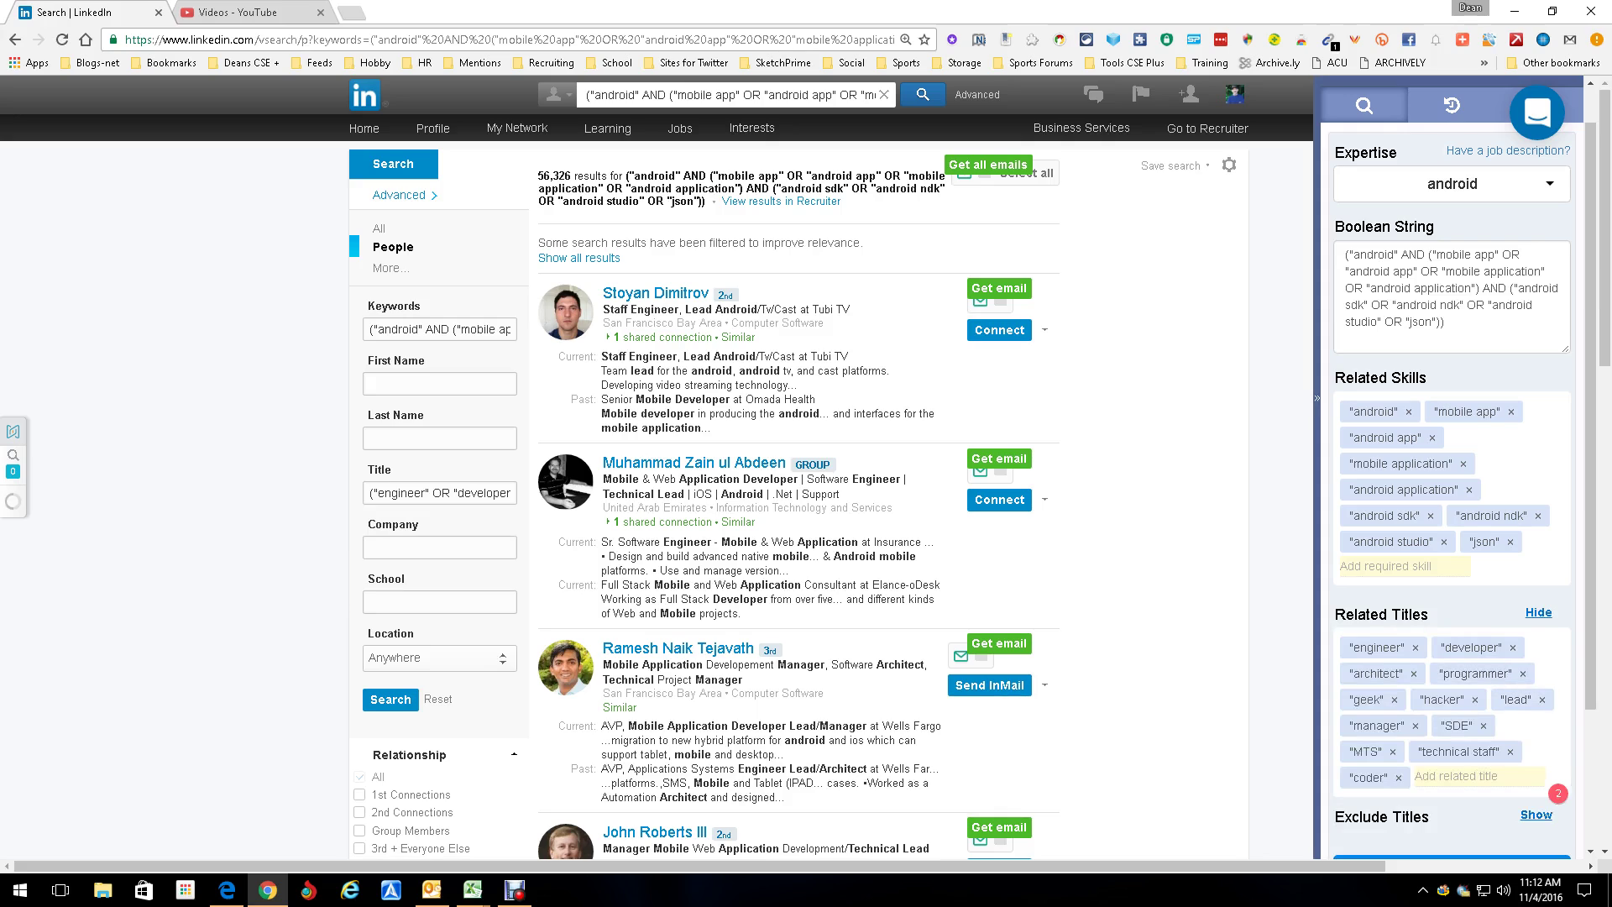
{"action": "left_click", "coordinate": [1539, 612]}
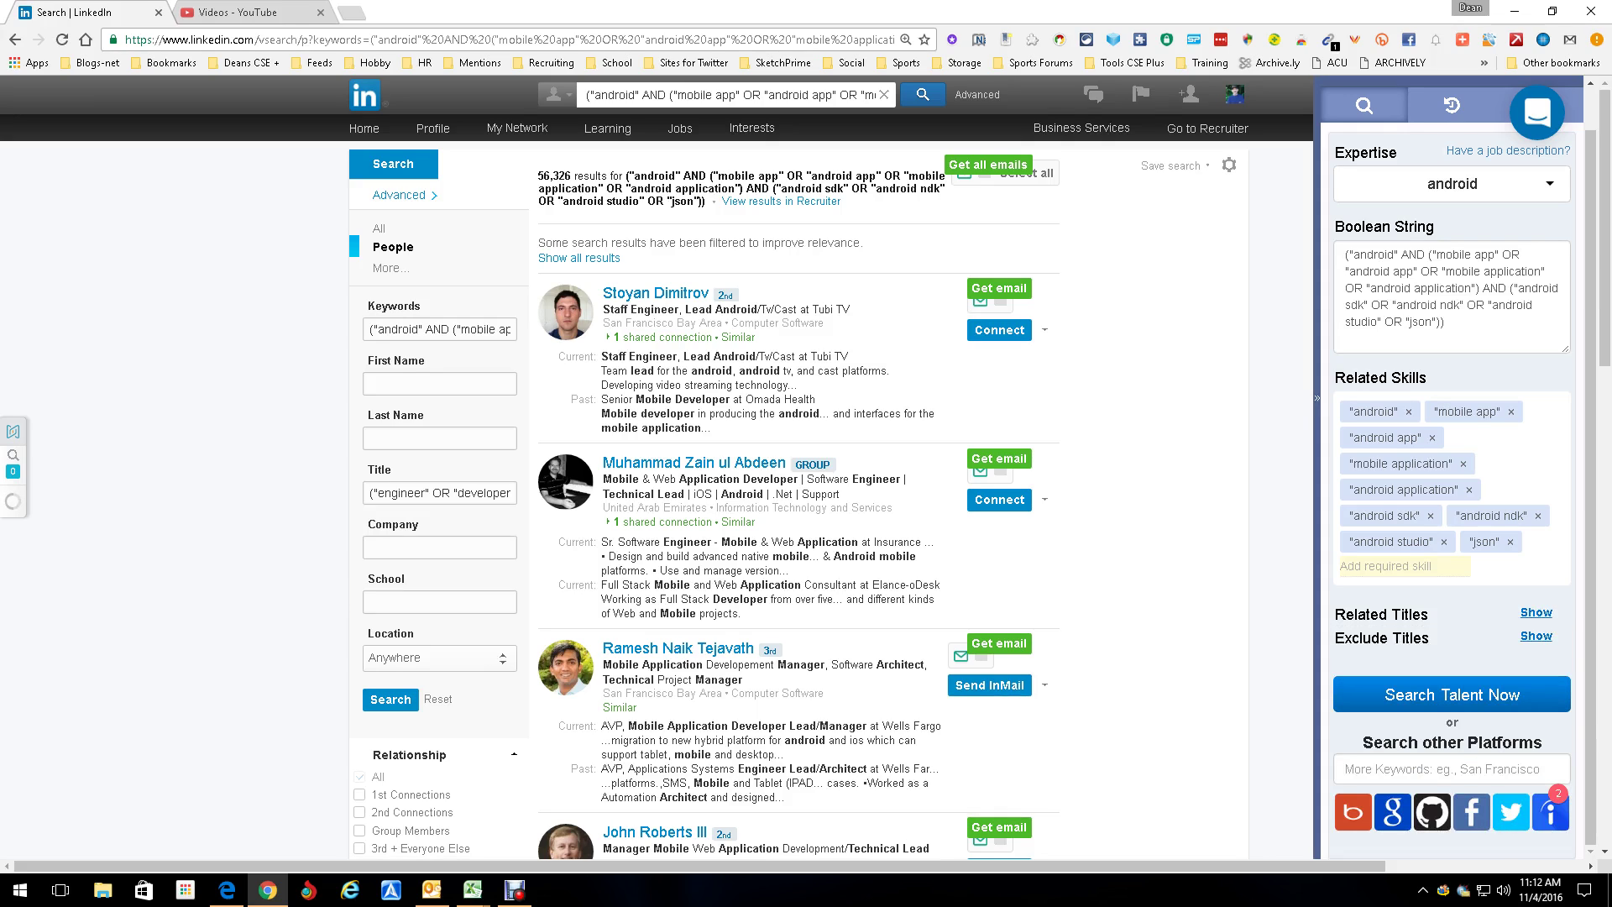
{"action": "left_click", "coordinate": [1536, 635]}
{"action": "left_click", "coordinate": [1538, 636]}
Step: Add IOS as a required skill under the related skills
{"action": "type", "text": "IOS"}
{"action": "key", "text": "Return"}
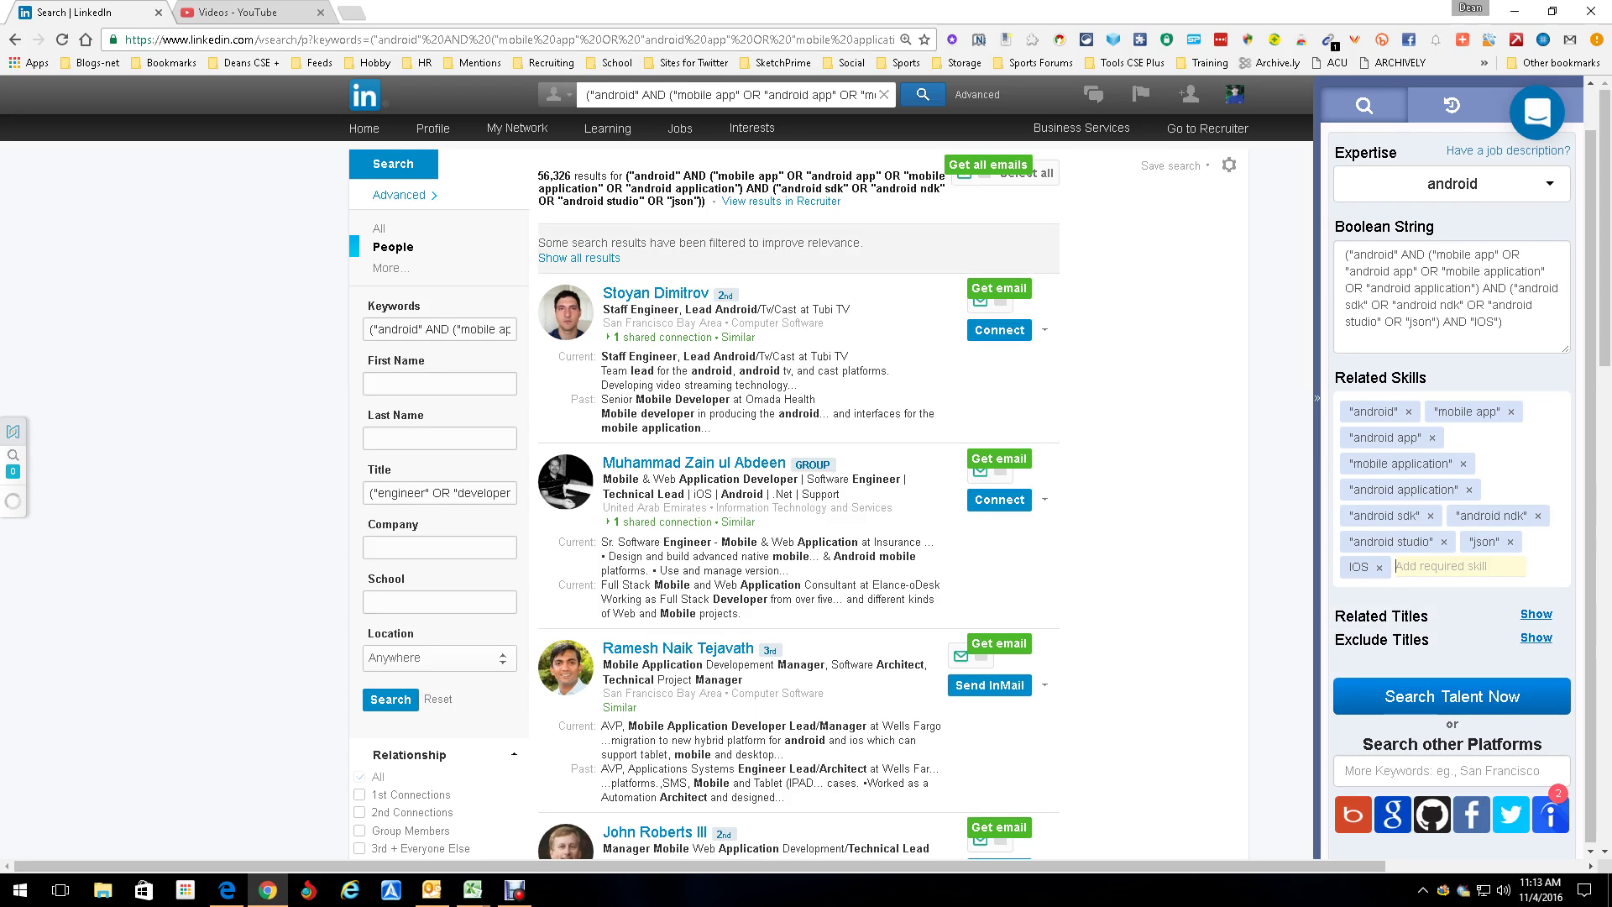
Step: Open the first candidate's profile and examine the full expertise tags, peer ranking, experience, compensation and availability
{"action": "left_click", "coordinate": [655, 293]}
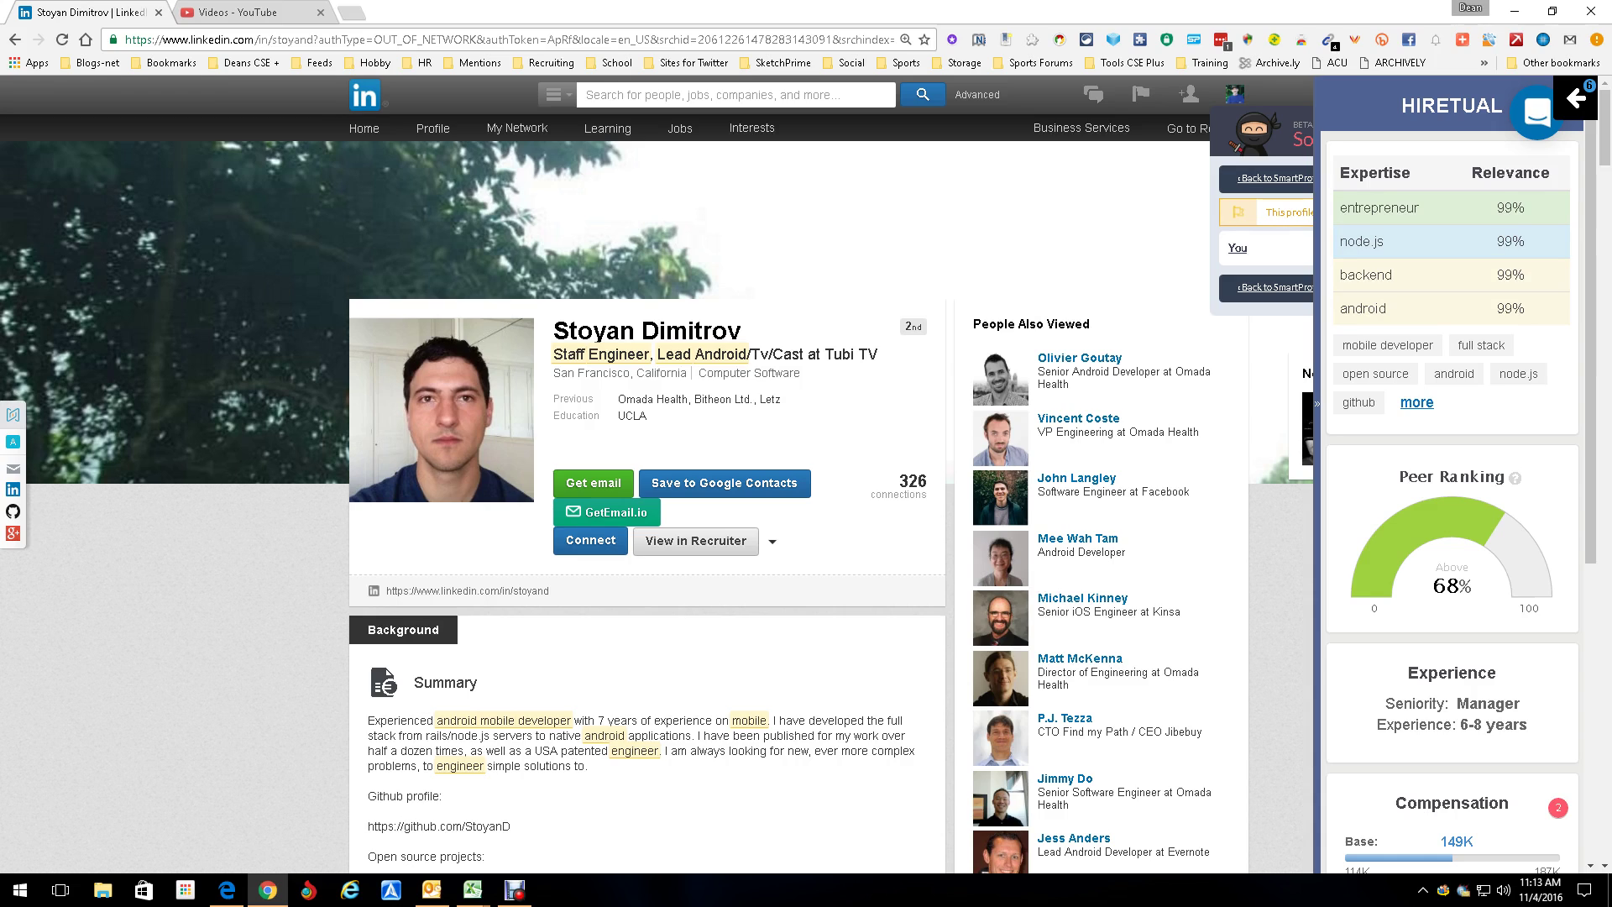
{"action": "left_click", "coordinate": [1416, 403]}
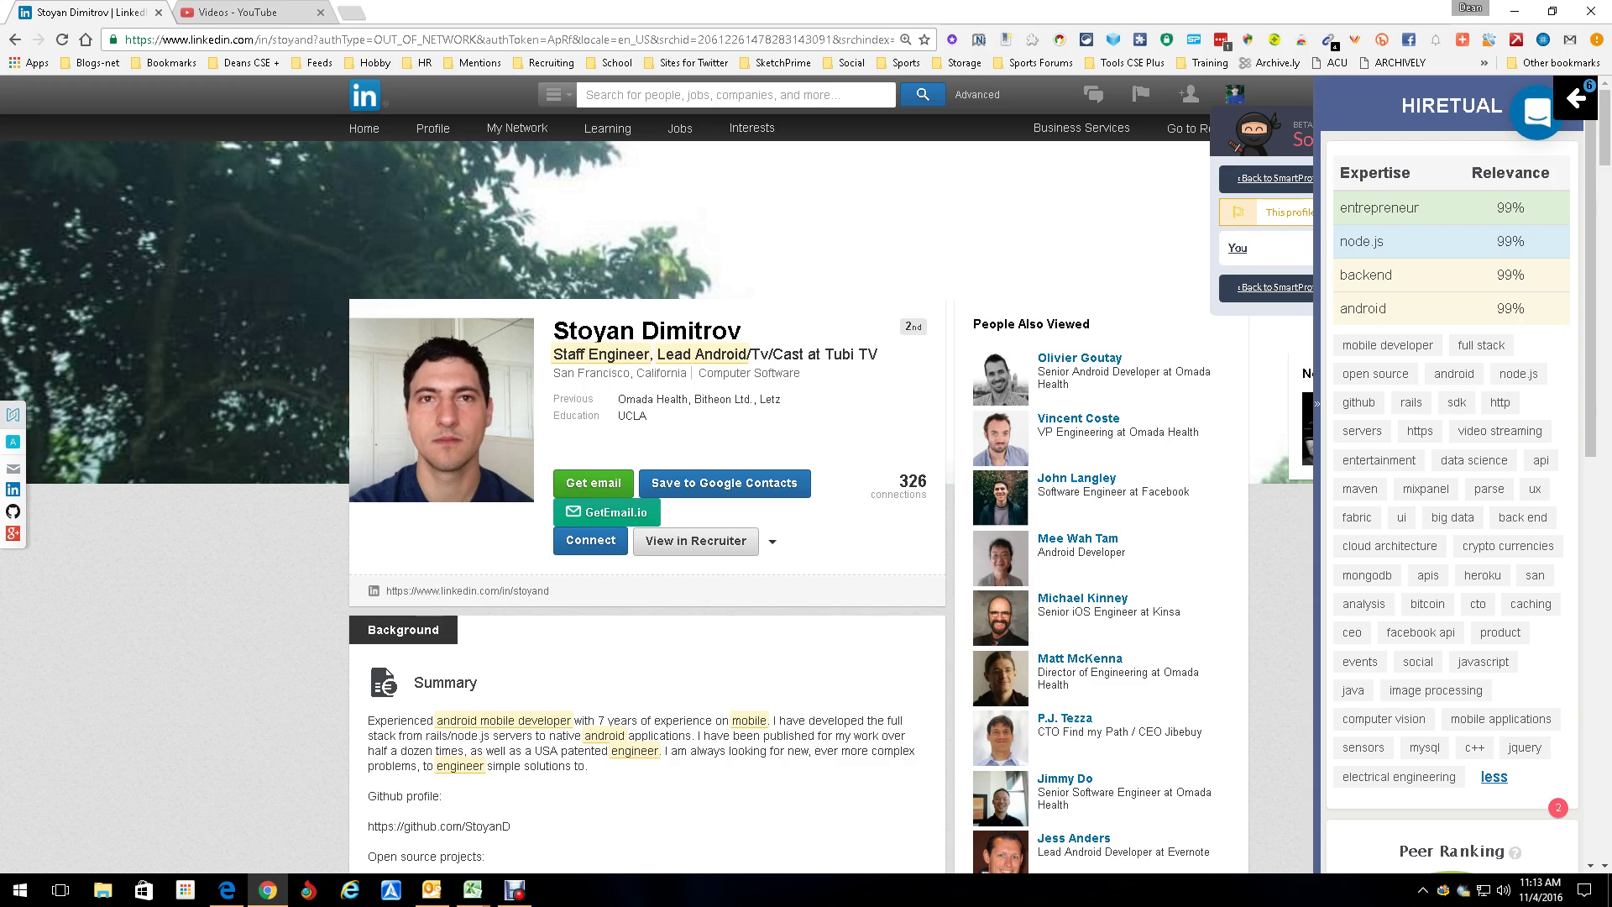
{"action": "scroll", "coordinate": [1452, 471], "scroll_direction": "down", "scroll_amount": 5}
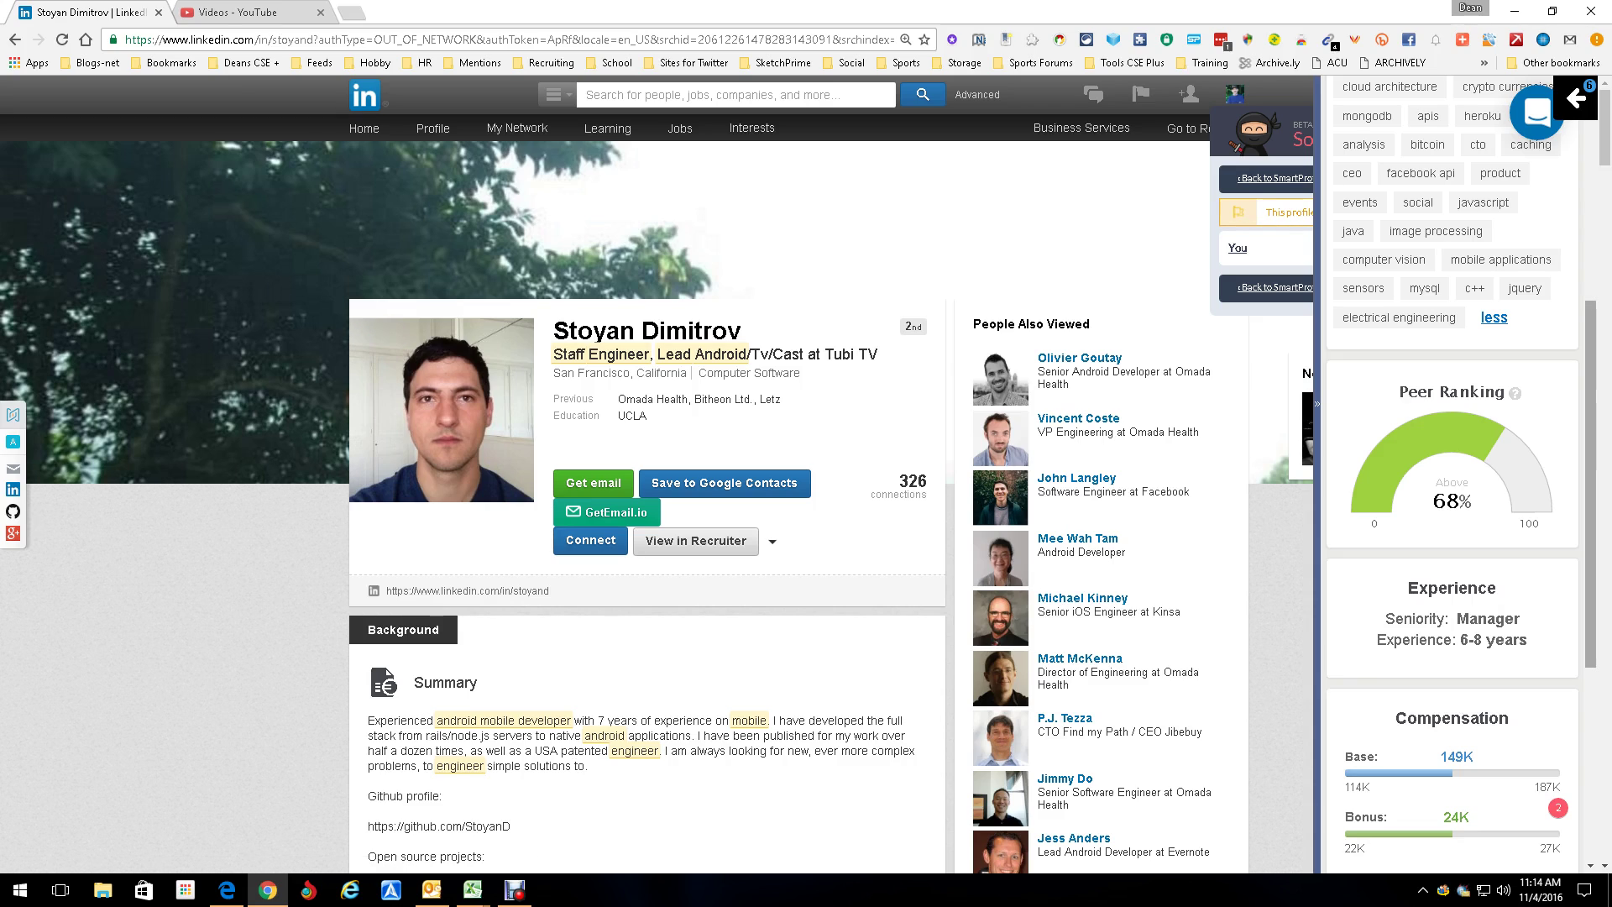
{"action": "scroll", "coordinate": [1462, 474], "scroll_direction": "down", "scroll_amount": 2}
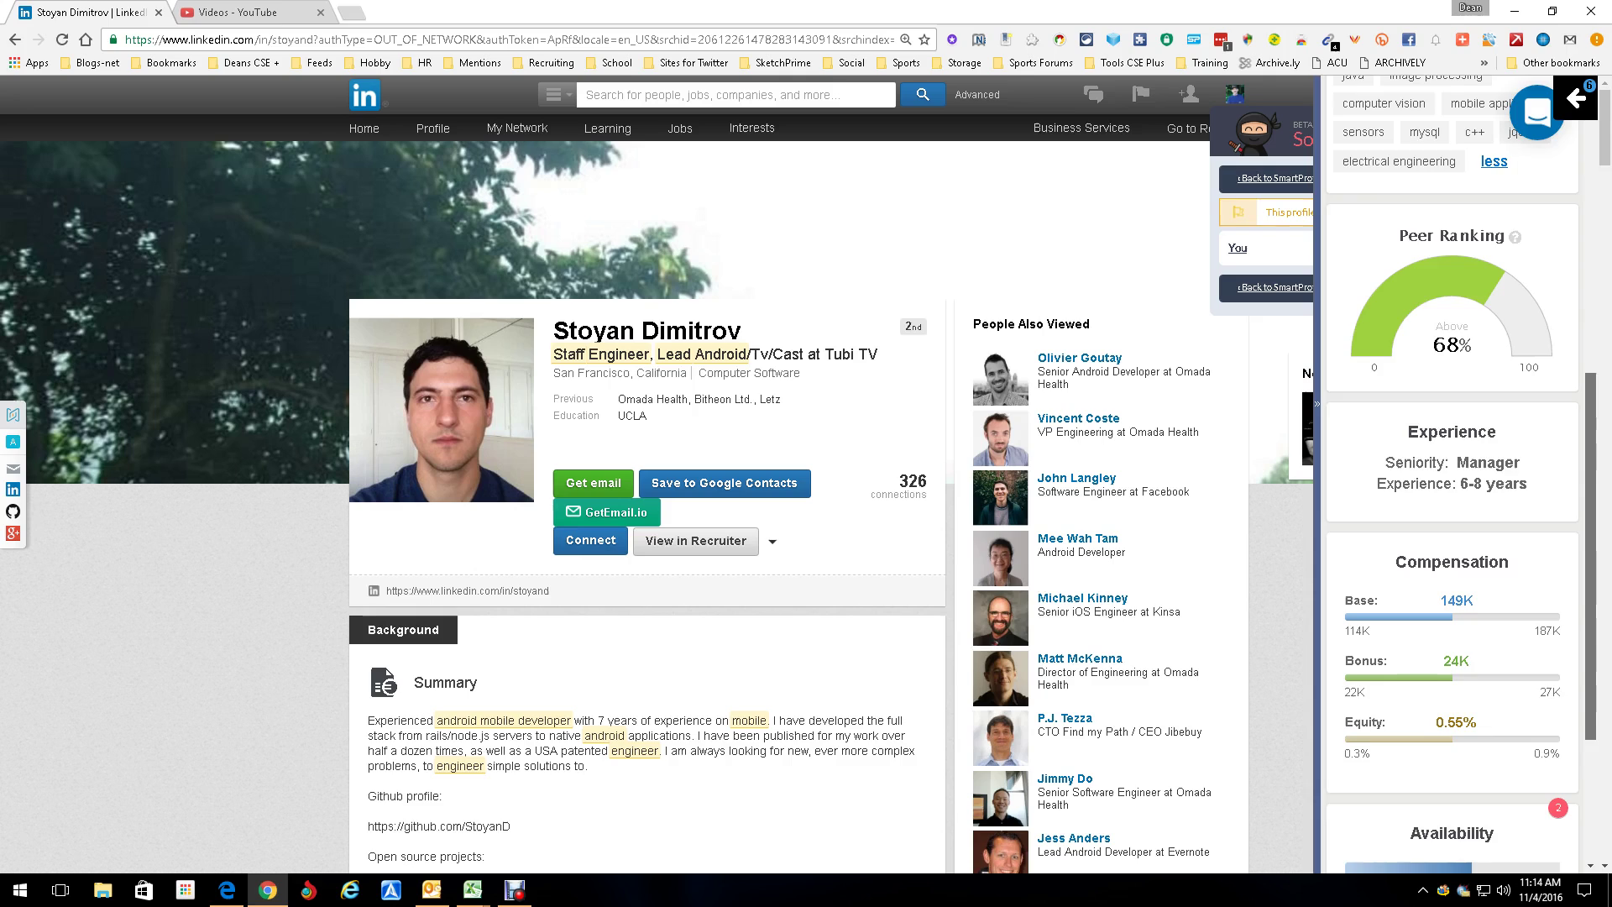
{"action": "scroll", "coordinate": [1452, 470], "scroll_direction": "down", "scroll_amount": 1}
{"action": "scroll", "coordinate": [1453, 470], "scroll_direction": "down", "scroll_amount": 2}
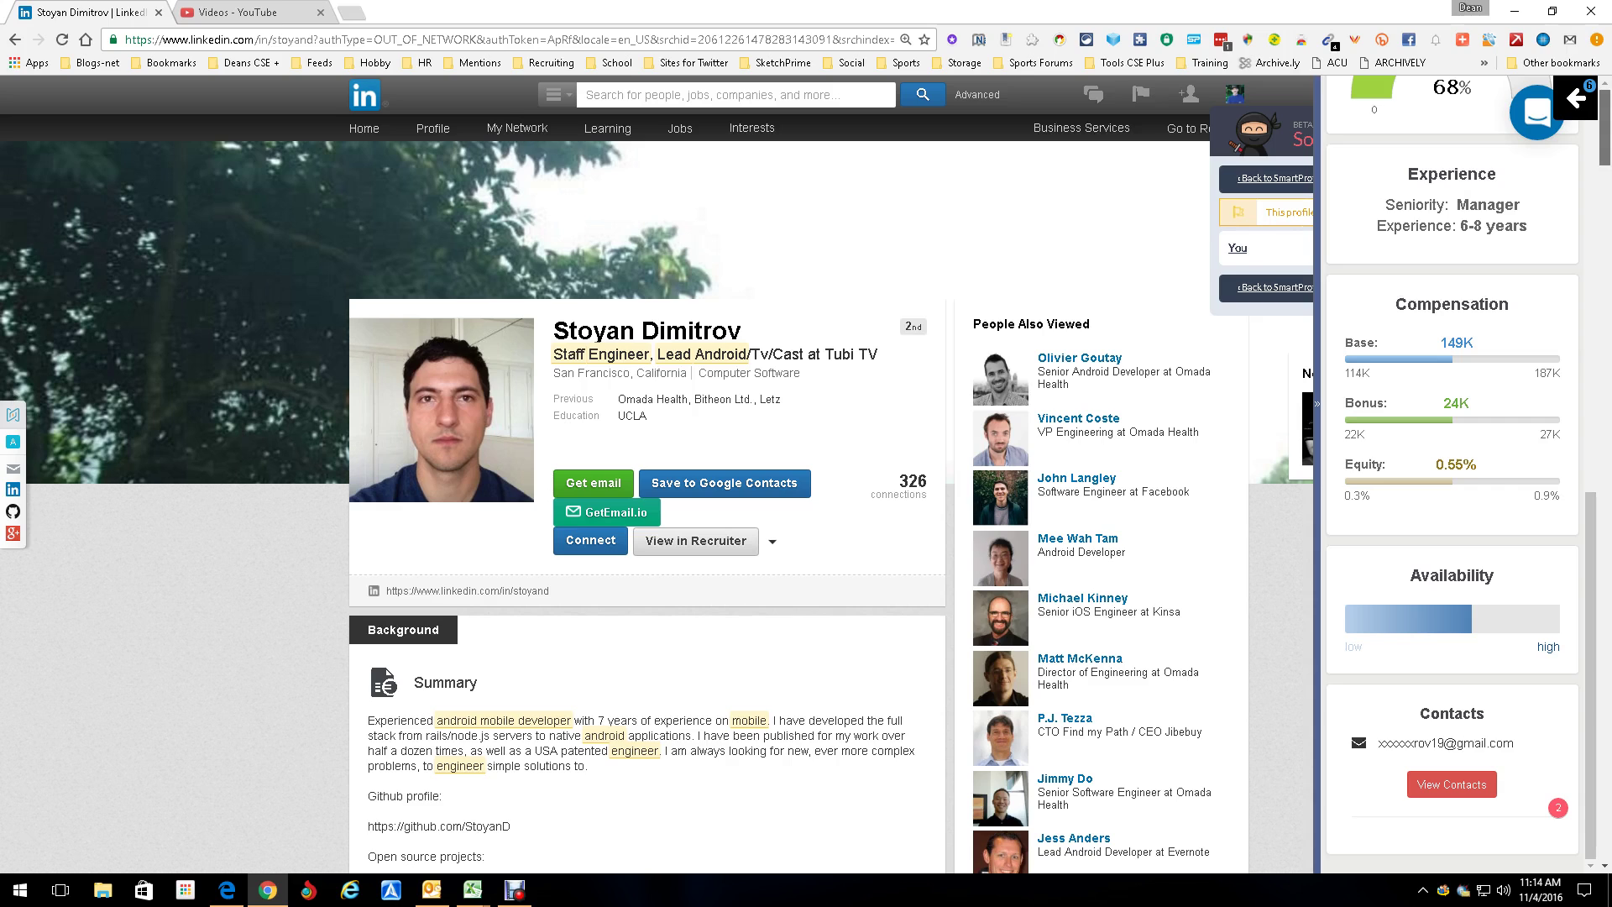
Step: Read through the summary and work experience sections of the candidate's LinkedIn profile
{"action": "left_click_drag", "start_coordinate": [1604, 126], "coordinate": [1604, 127]}
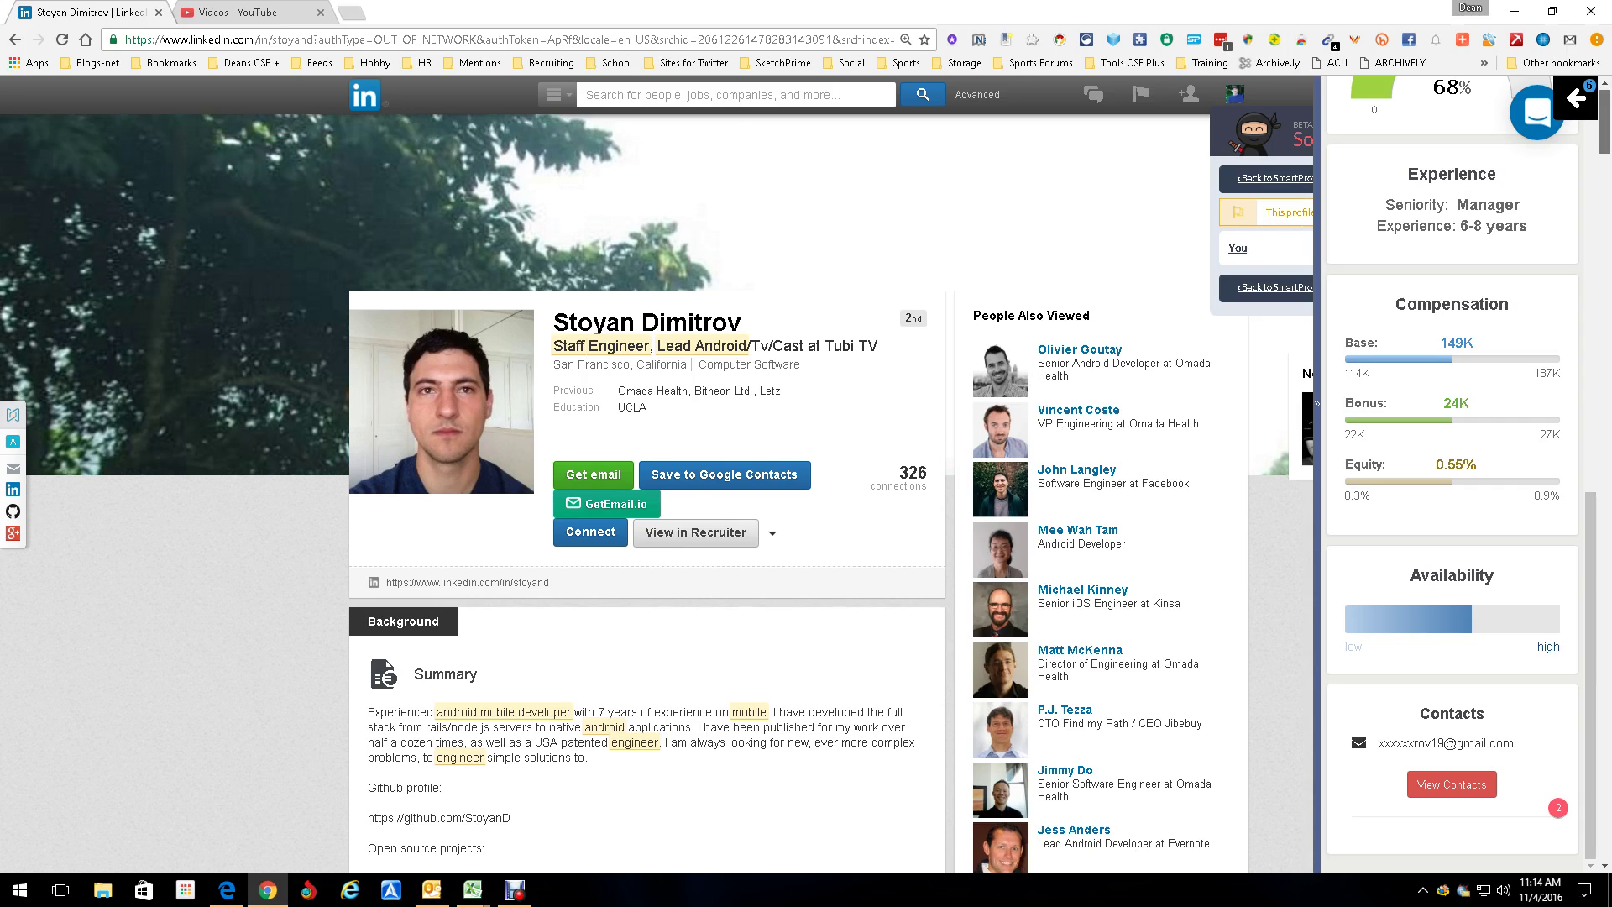
{"action": "scroll", "coordinate": [646, 504], "scroll_direction": "down", "scroll_amount": 13}
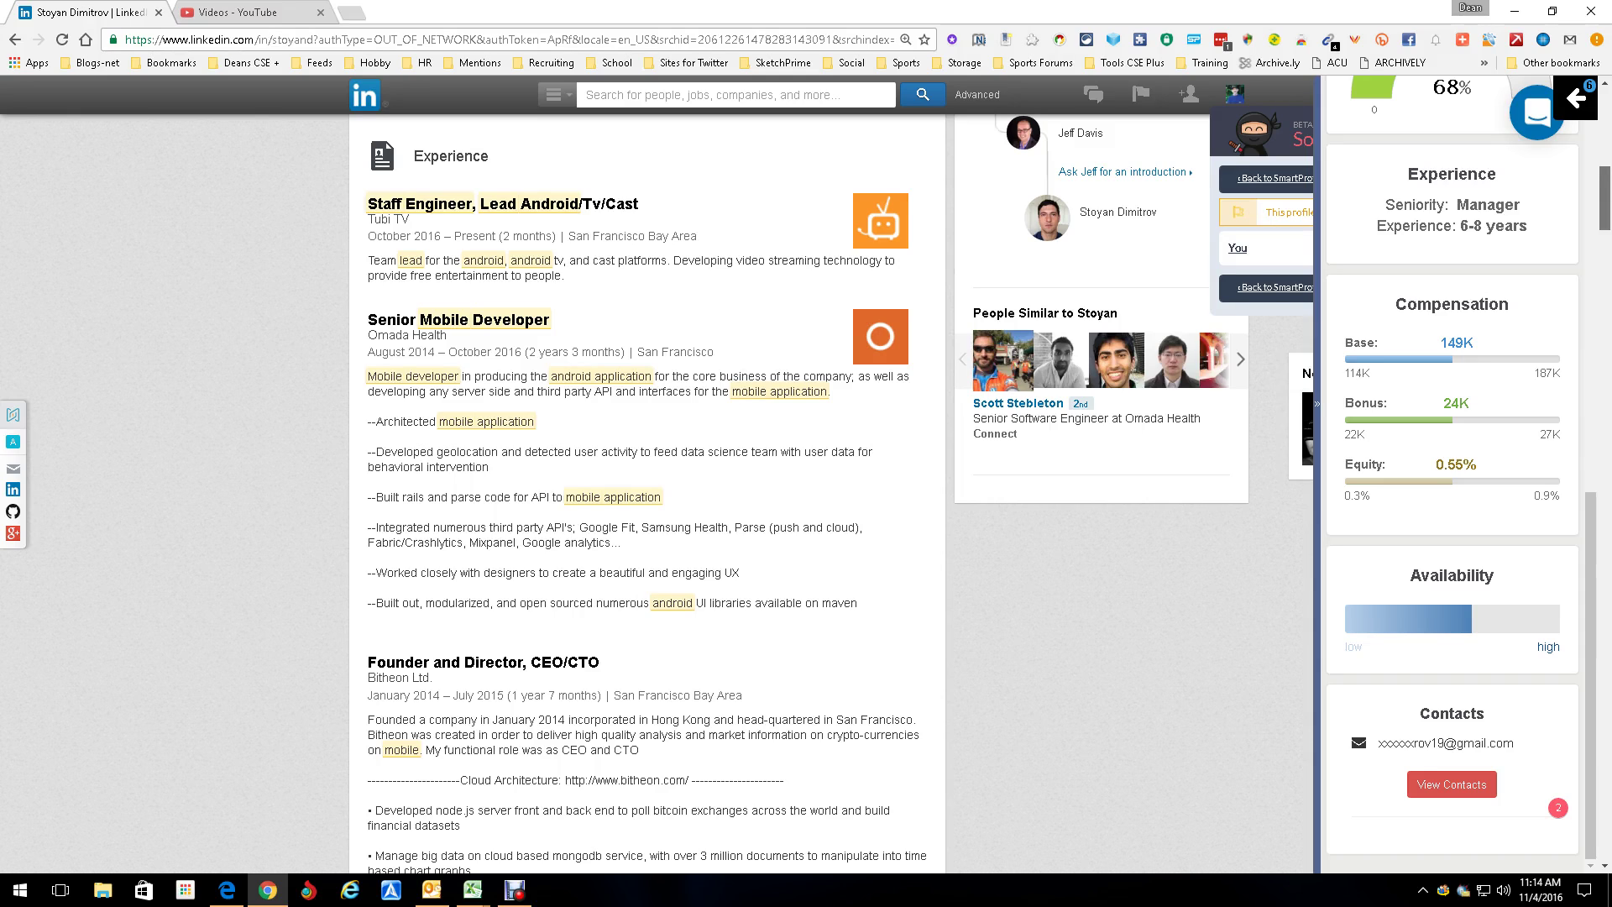
{"action": "scroll", "coordinate": [647, 504], "scroll_direction": "down", "scroll_amount": 3}
{"action": "scroll", "coordinate": [647, 504], "scroll_direction": "down", "scroll_amount": 7}
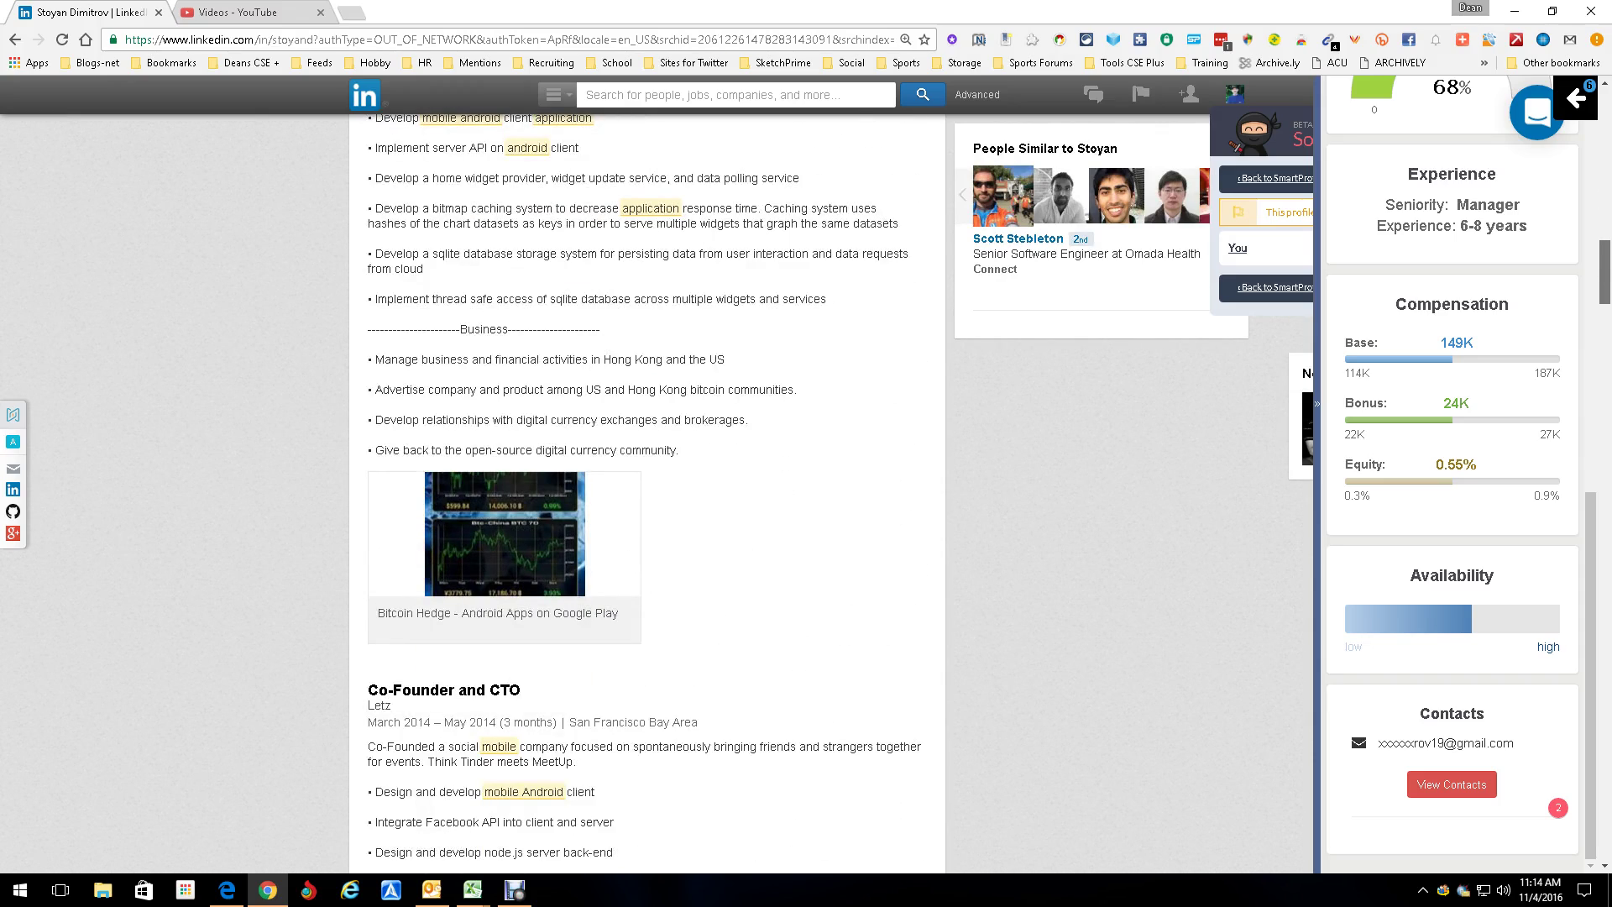
{"action": "scroll", "coordinate": [647, 495], "scroll_direction": "down", "scroll_amount": 7}
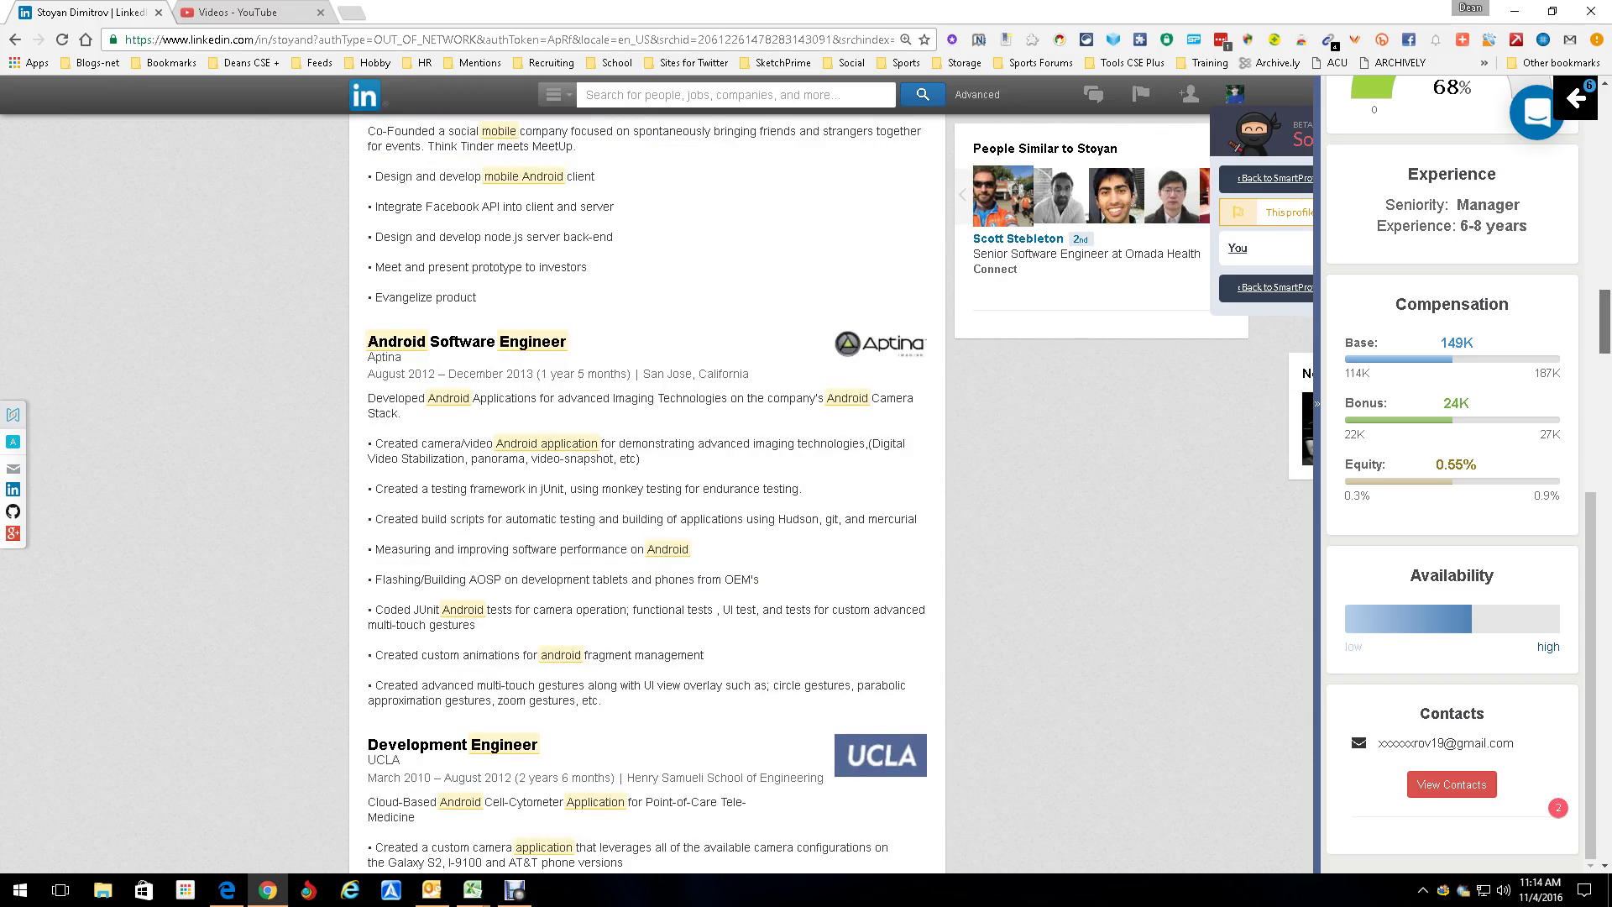
{"action": "scroll", "coordinate": [647, 495], "scroll_direction": "down", "scroll_amount": 5}
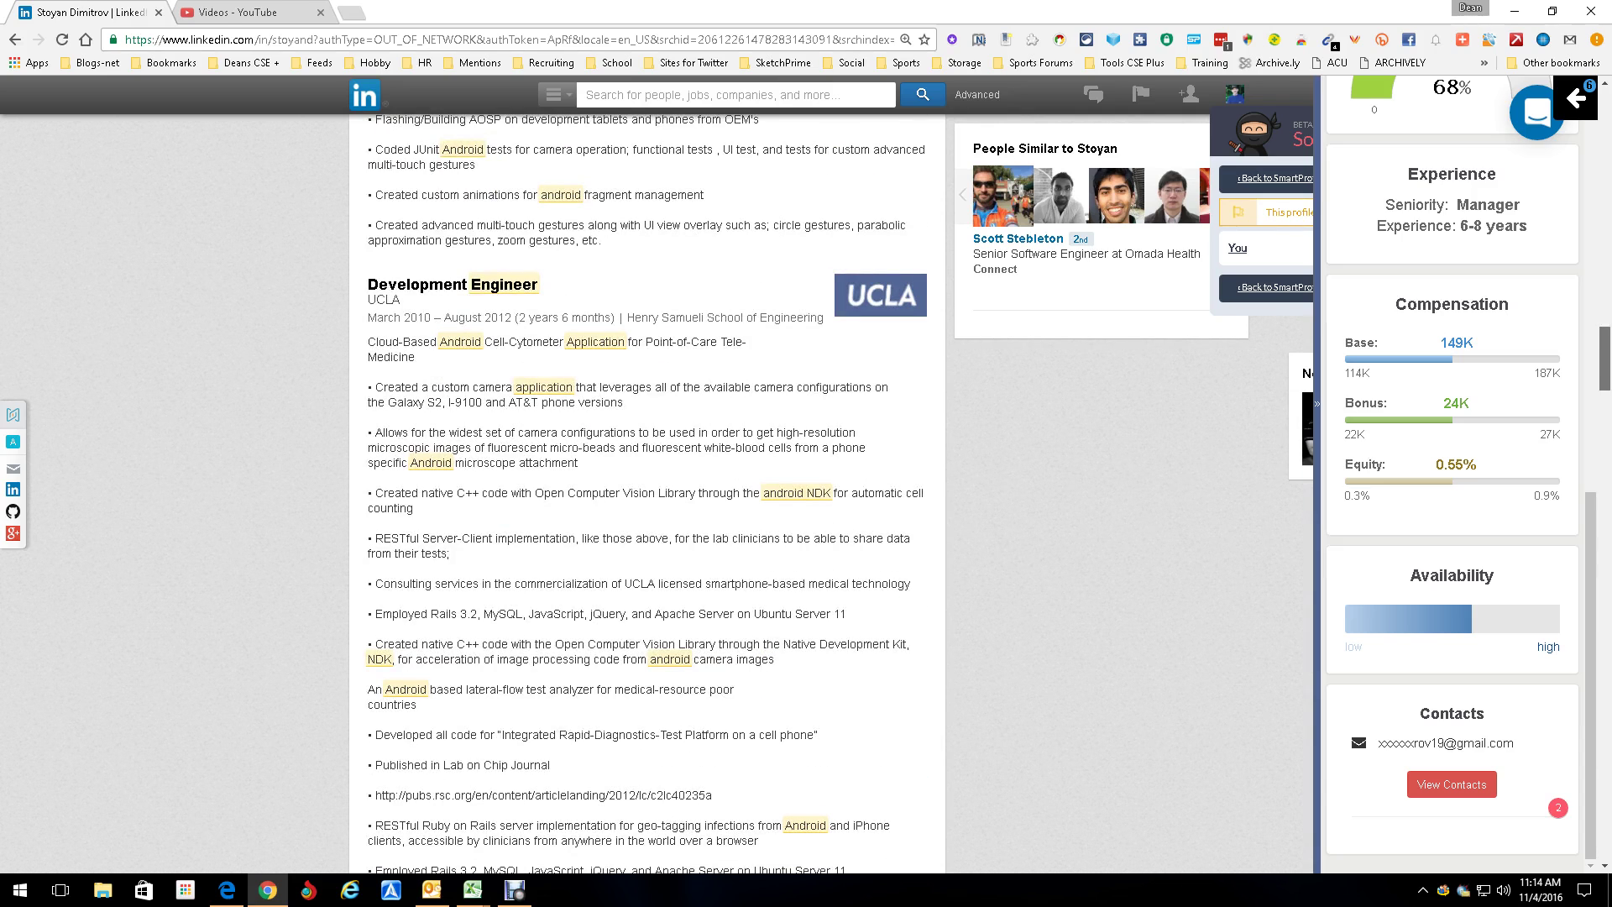
{"action": "key", "text": "Home"}
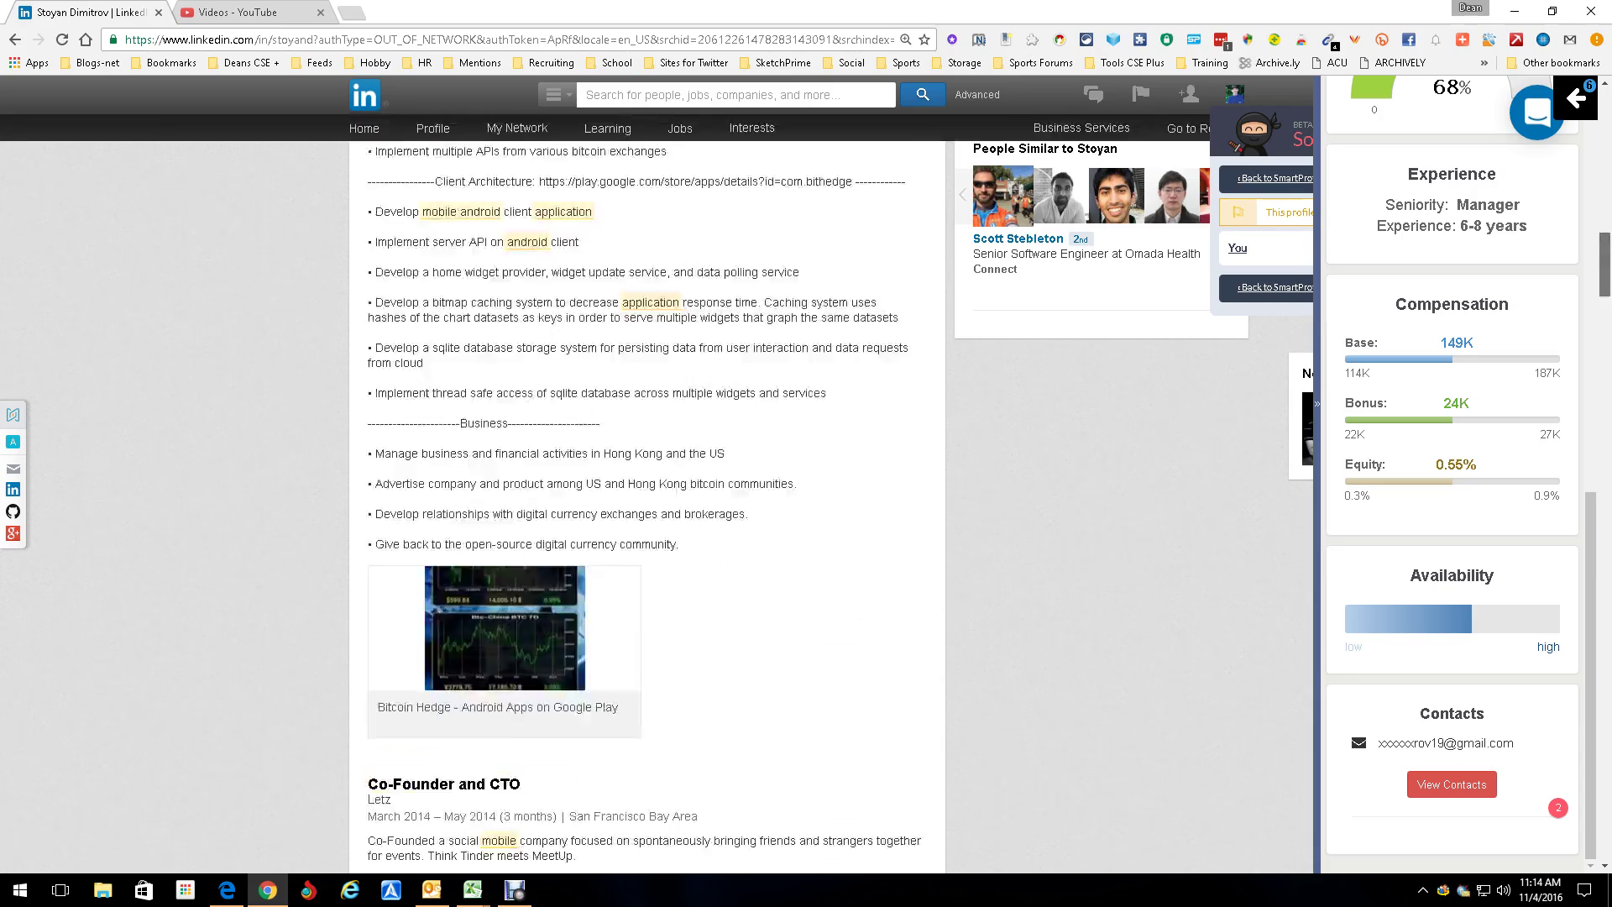
{"action": "scroll", "coordinate": [647, 503], "scroll_direction": "down", "scroll_amount": 4}
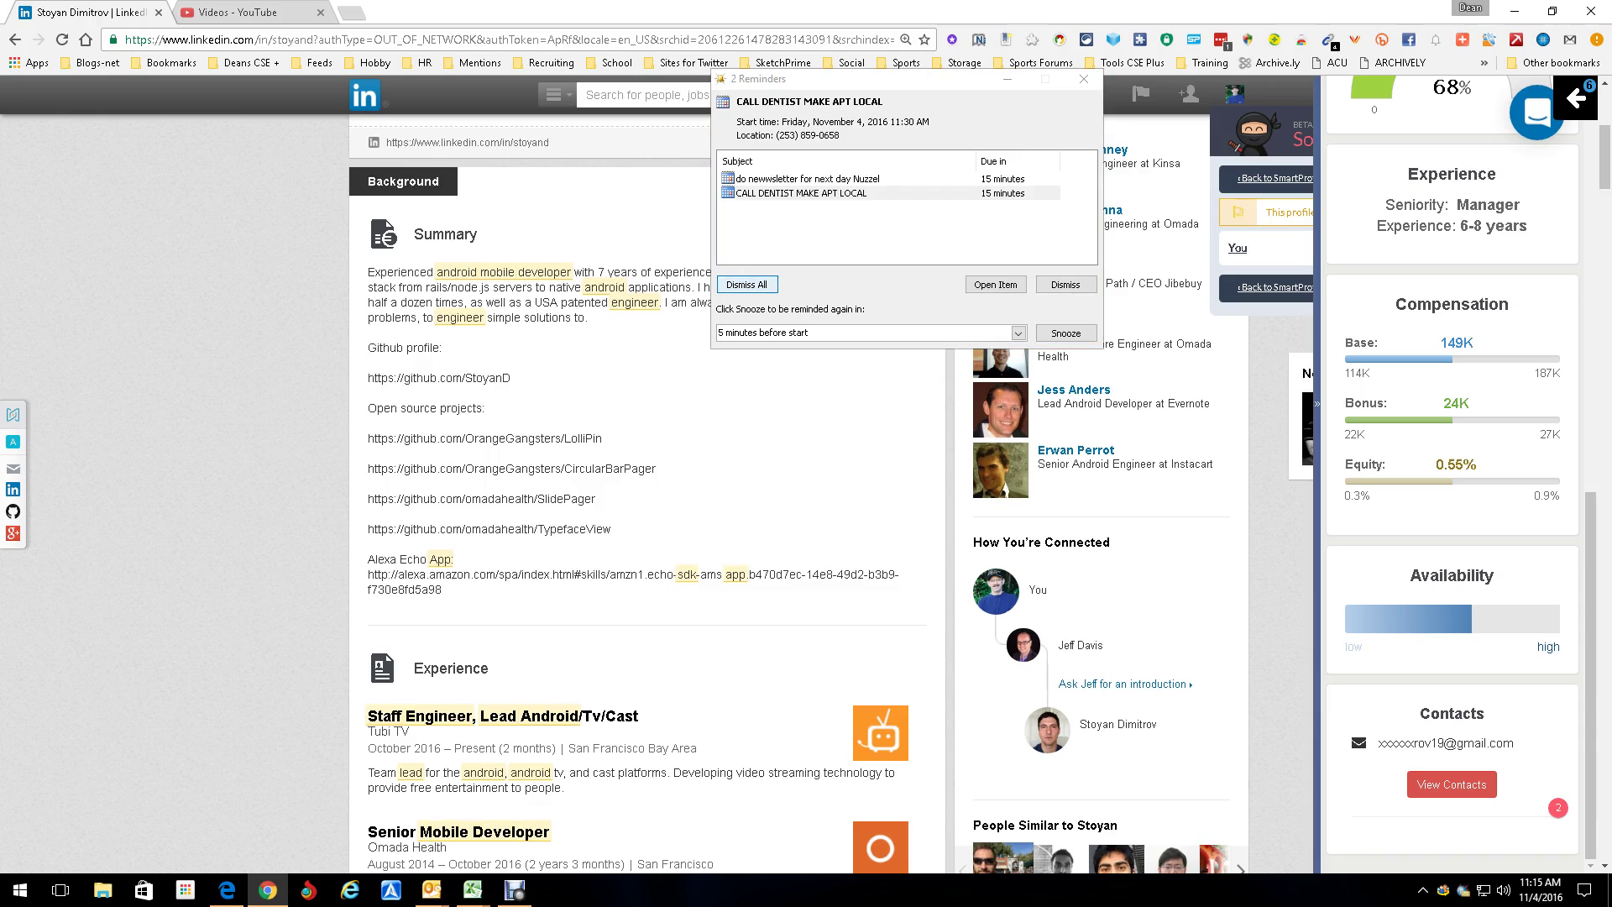
Step: Dismiss all calendar reminders and reveal the candidate's hidden contact e-mail in the Hiretual sidebar
{"action": "left_click", "coordinate": [747, 285]}
{"action": "key", "text": "Return"}
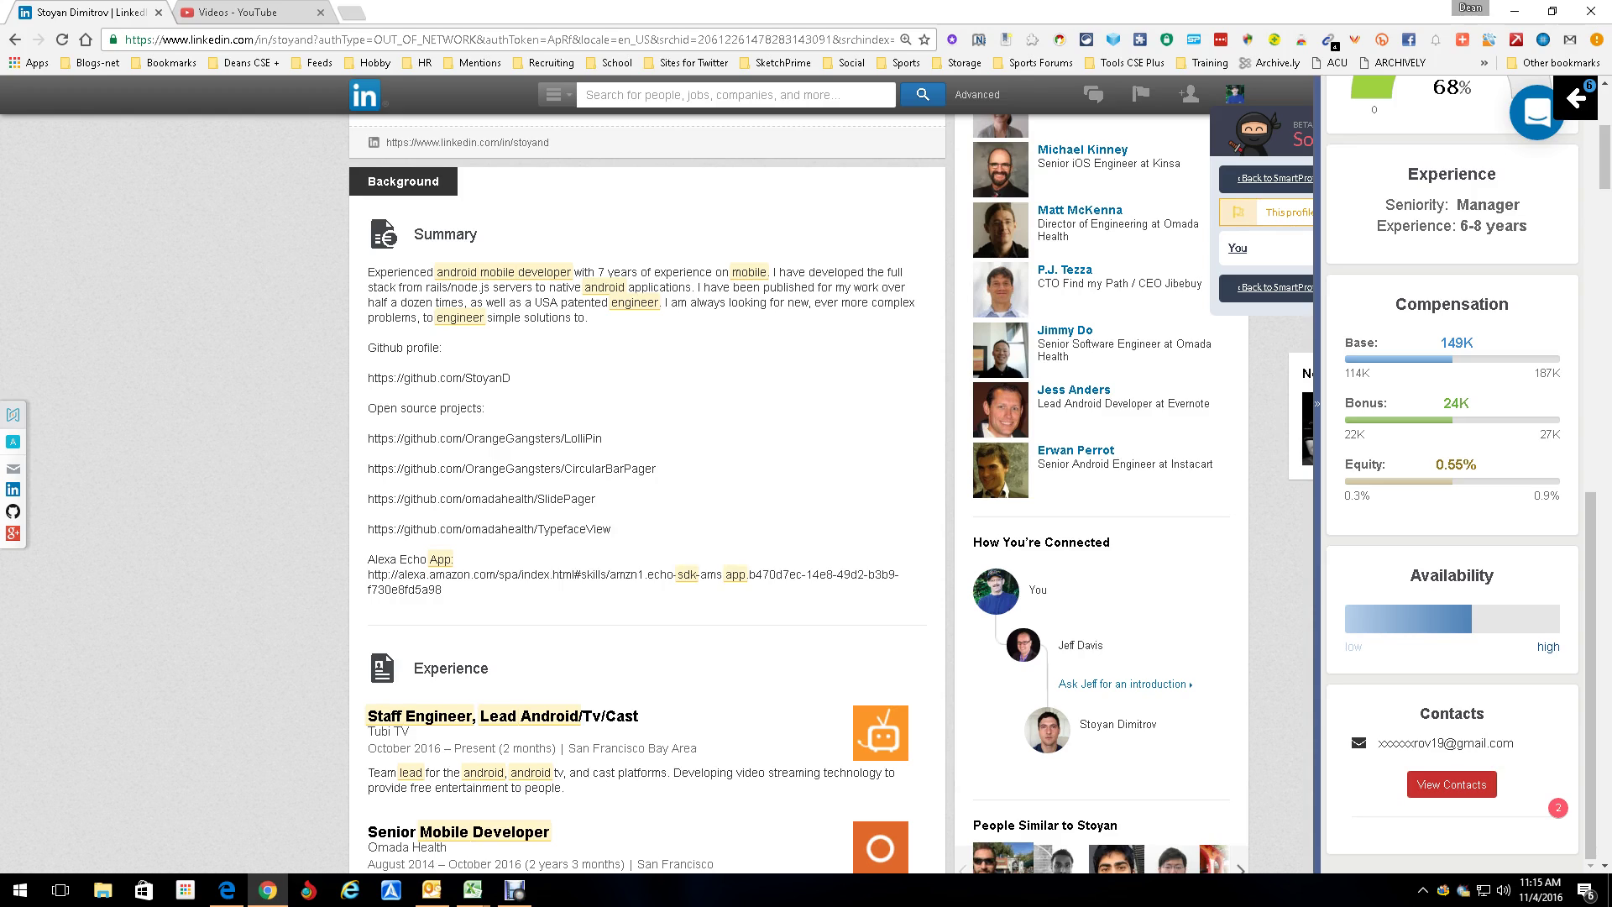
{"action": "left_click", "coordinate": [1451, 784]}
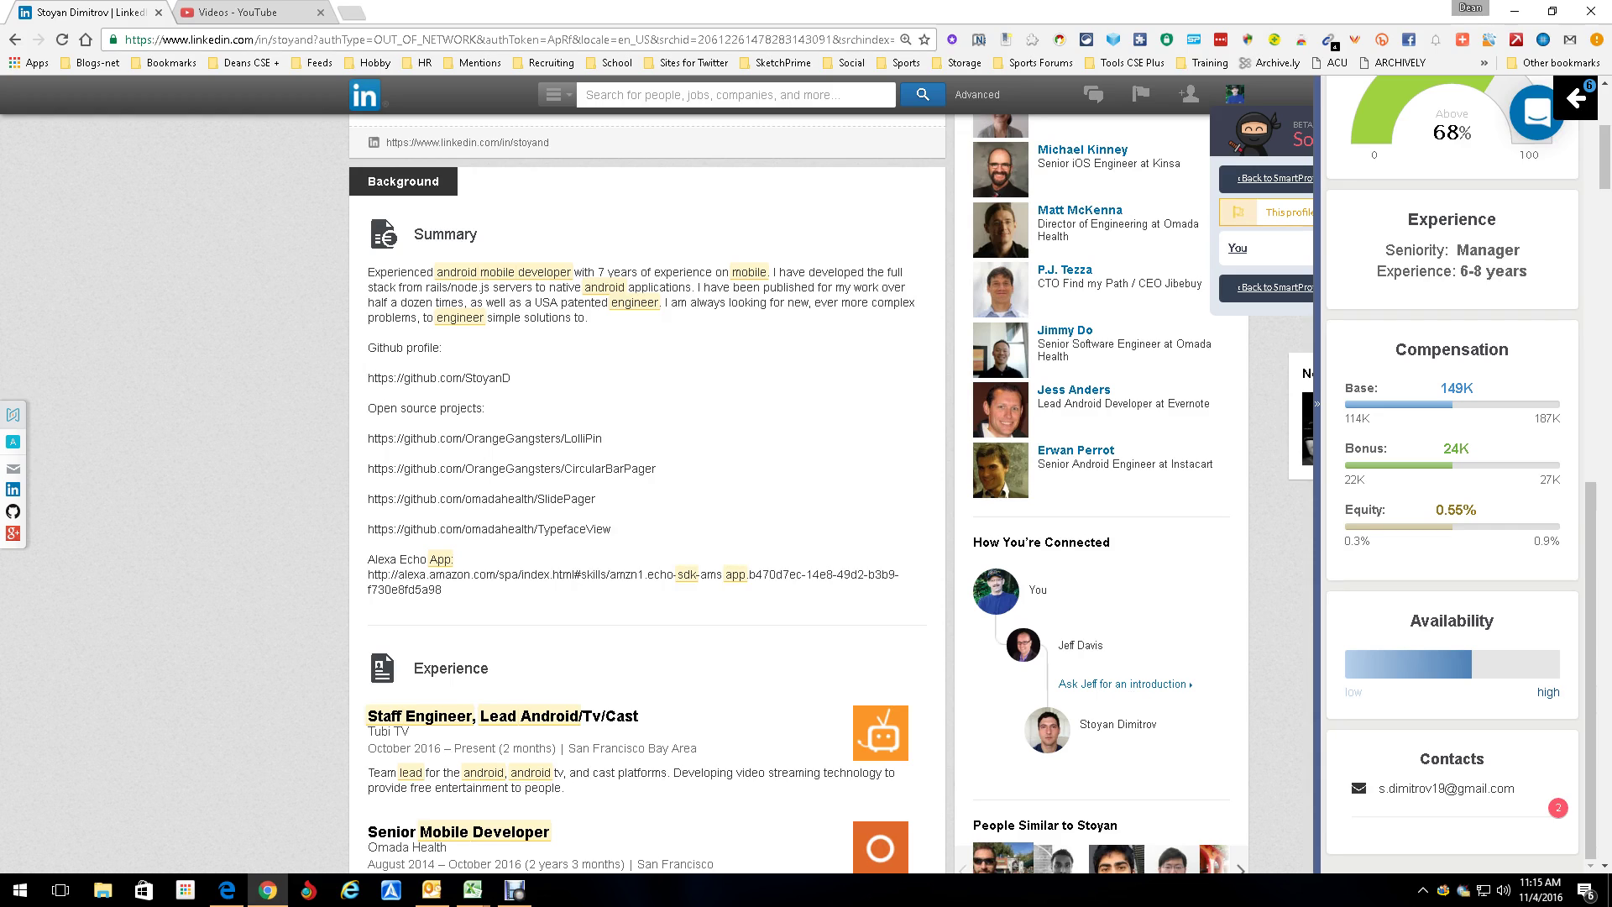
{"action": "scroll", "coordinate": [1452, 471], "scroll_direction": "up", "scroll_amount": 10}
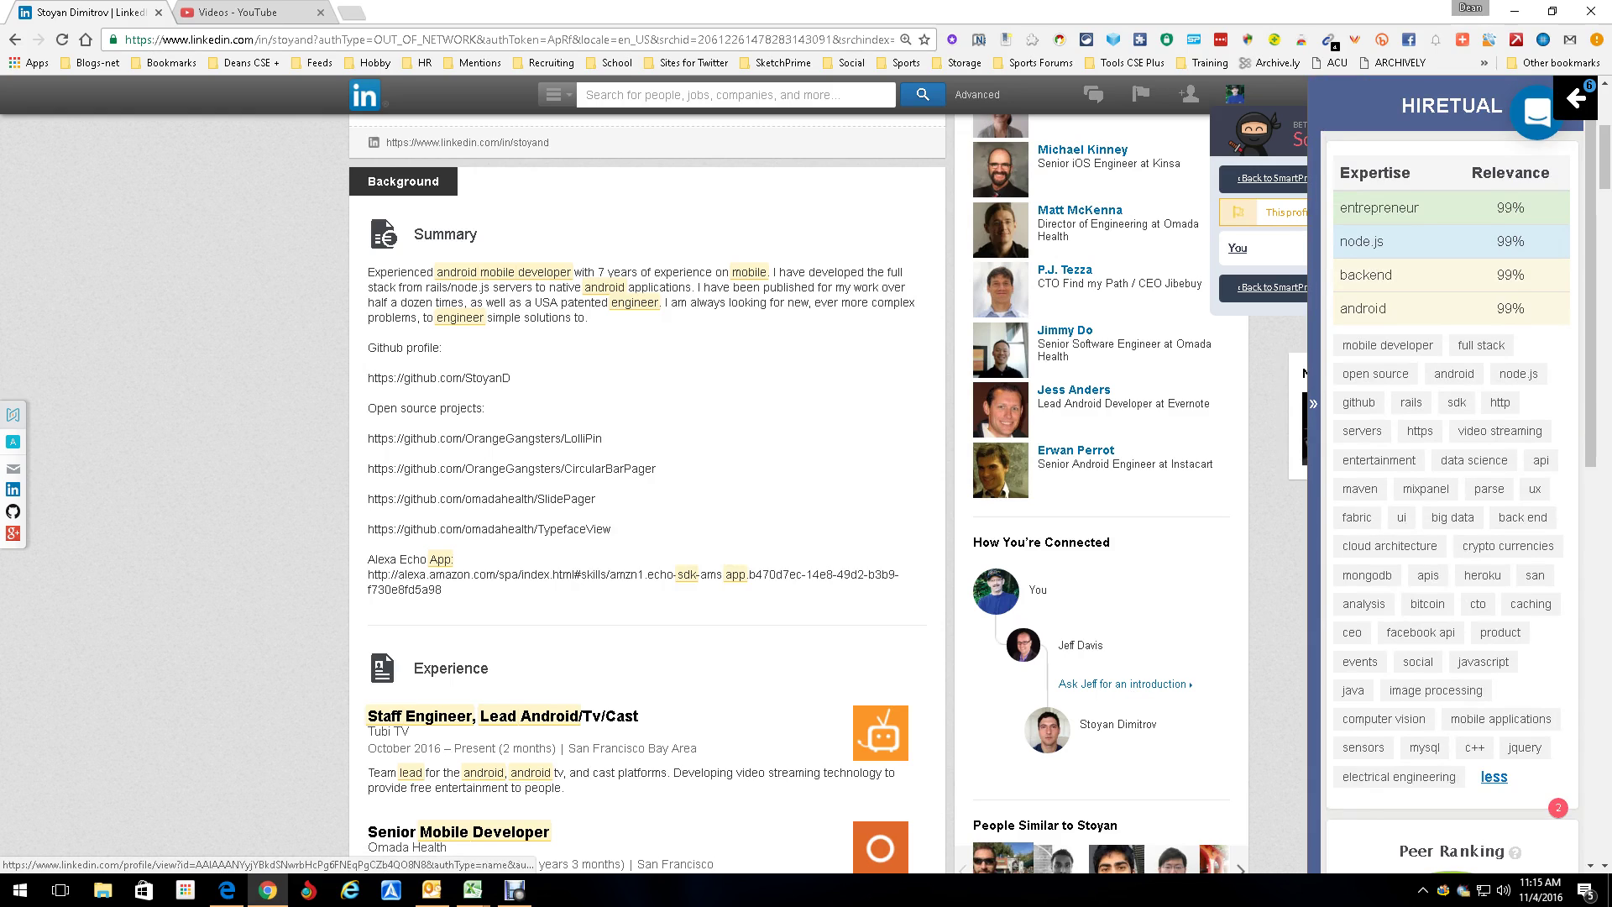
Step: Collapse the sidebar and open Facebook in a new browser tab
{"action": "left_click", "coordinate": [1317, 405]}
{"action": "key", "text": "ctrl+t"}
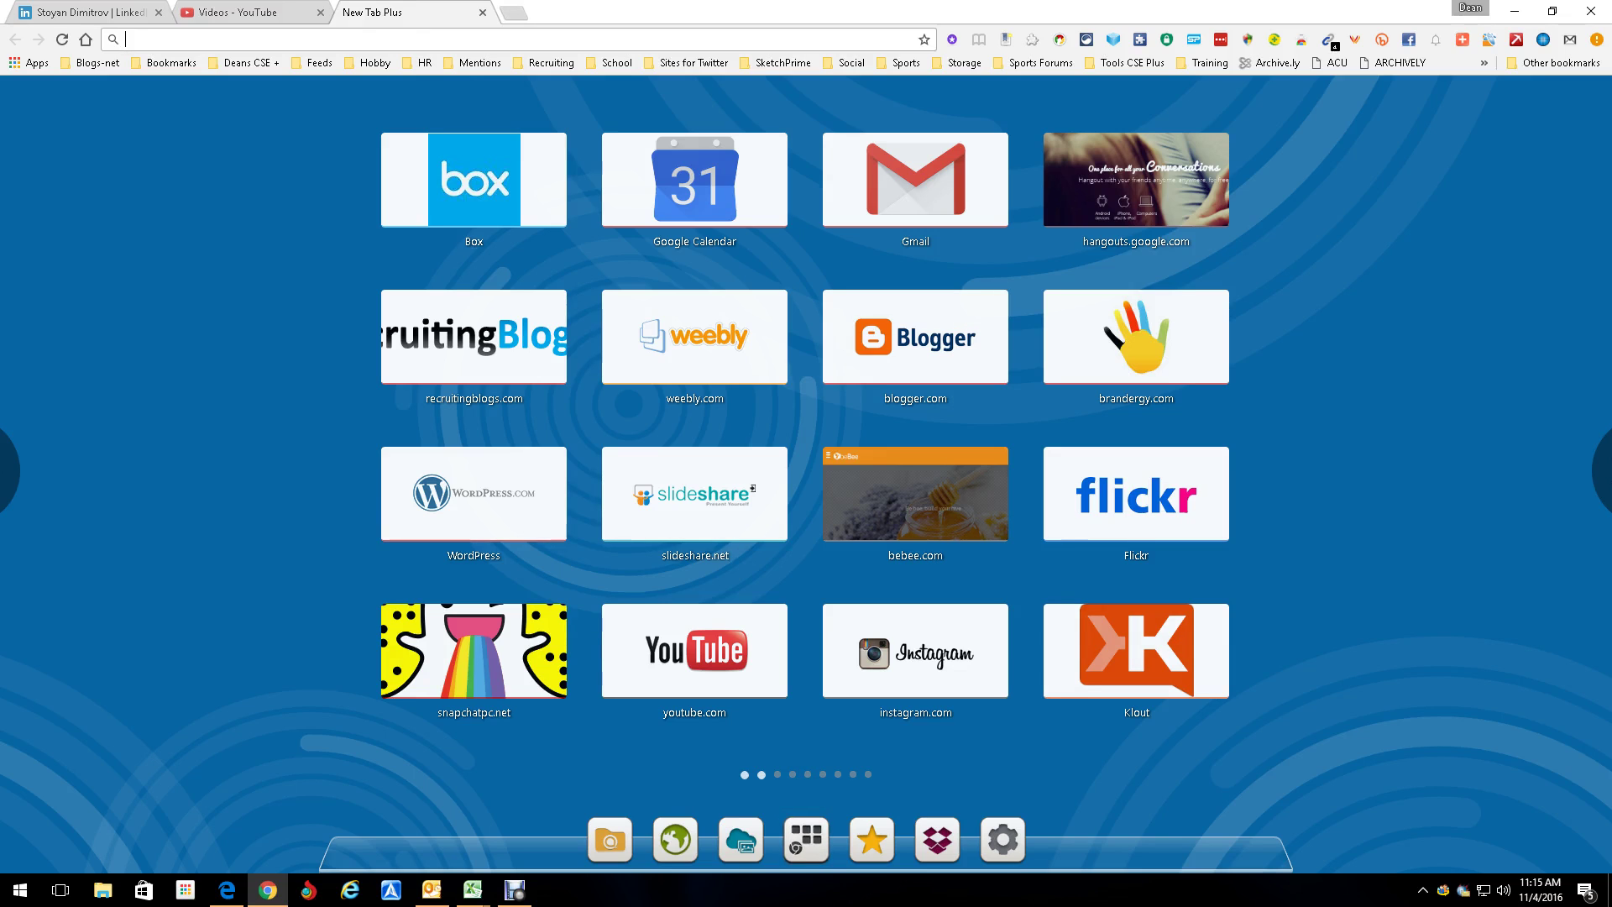
{"action": "left_click", "coordinate": [745, 775]}
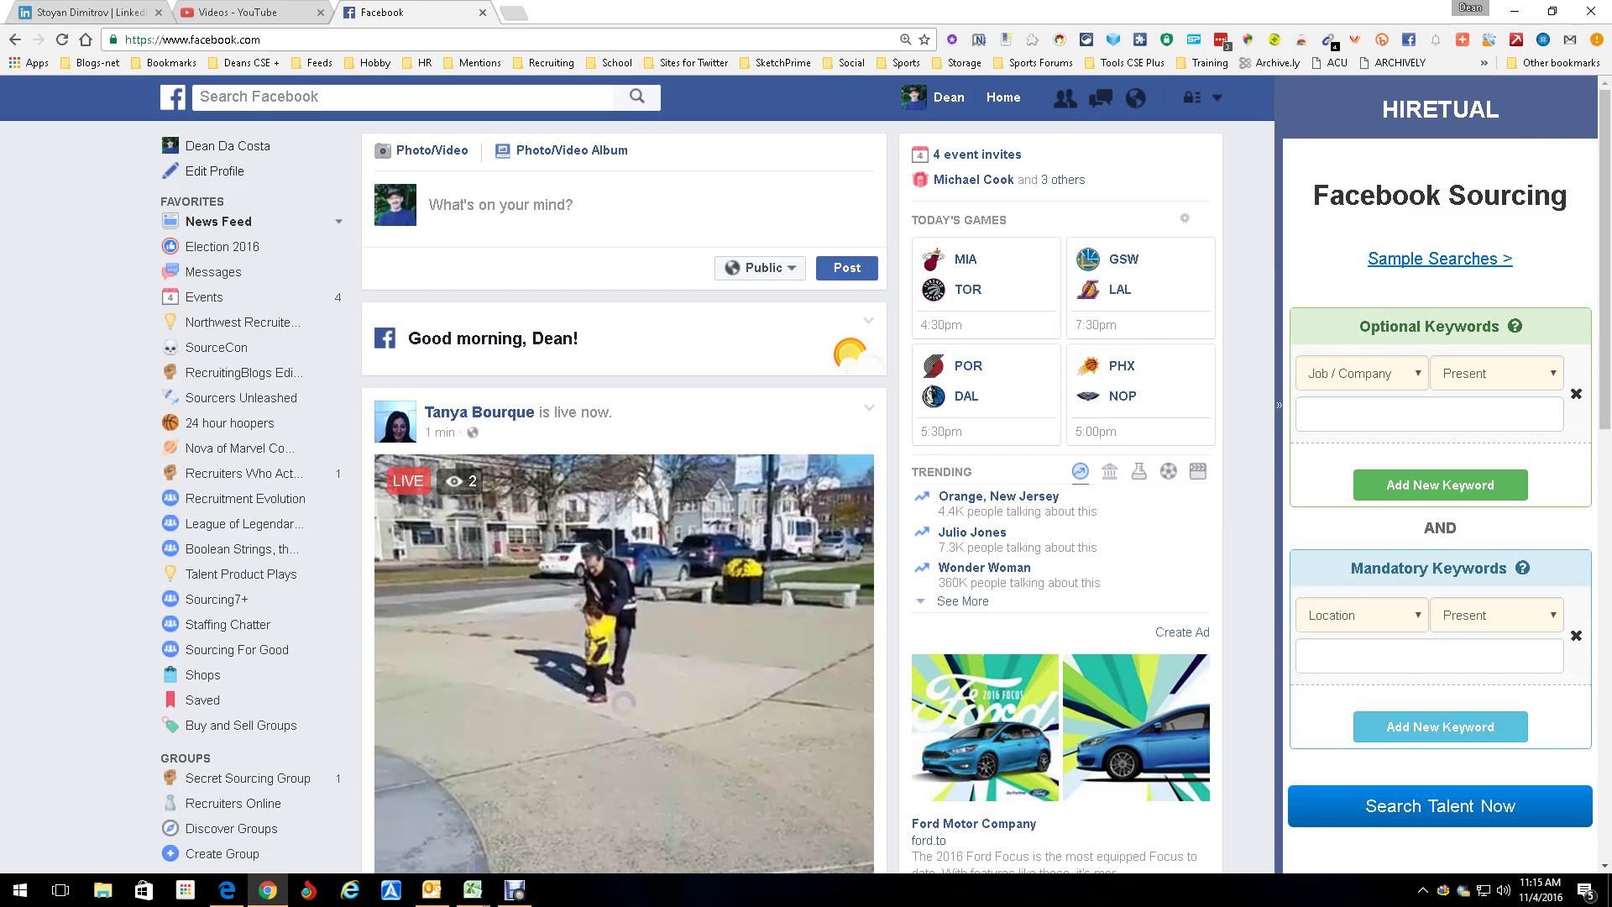
{"action": "left_click_drag", "start_coordinate": [1605, 259], "coordinate": [1605, 263]}
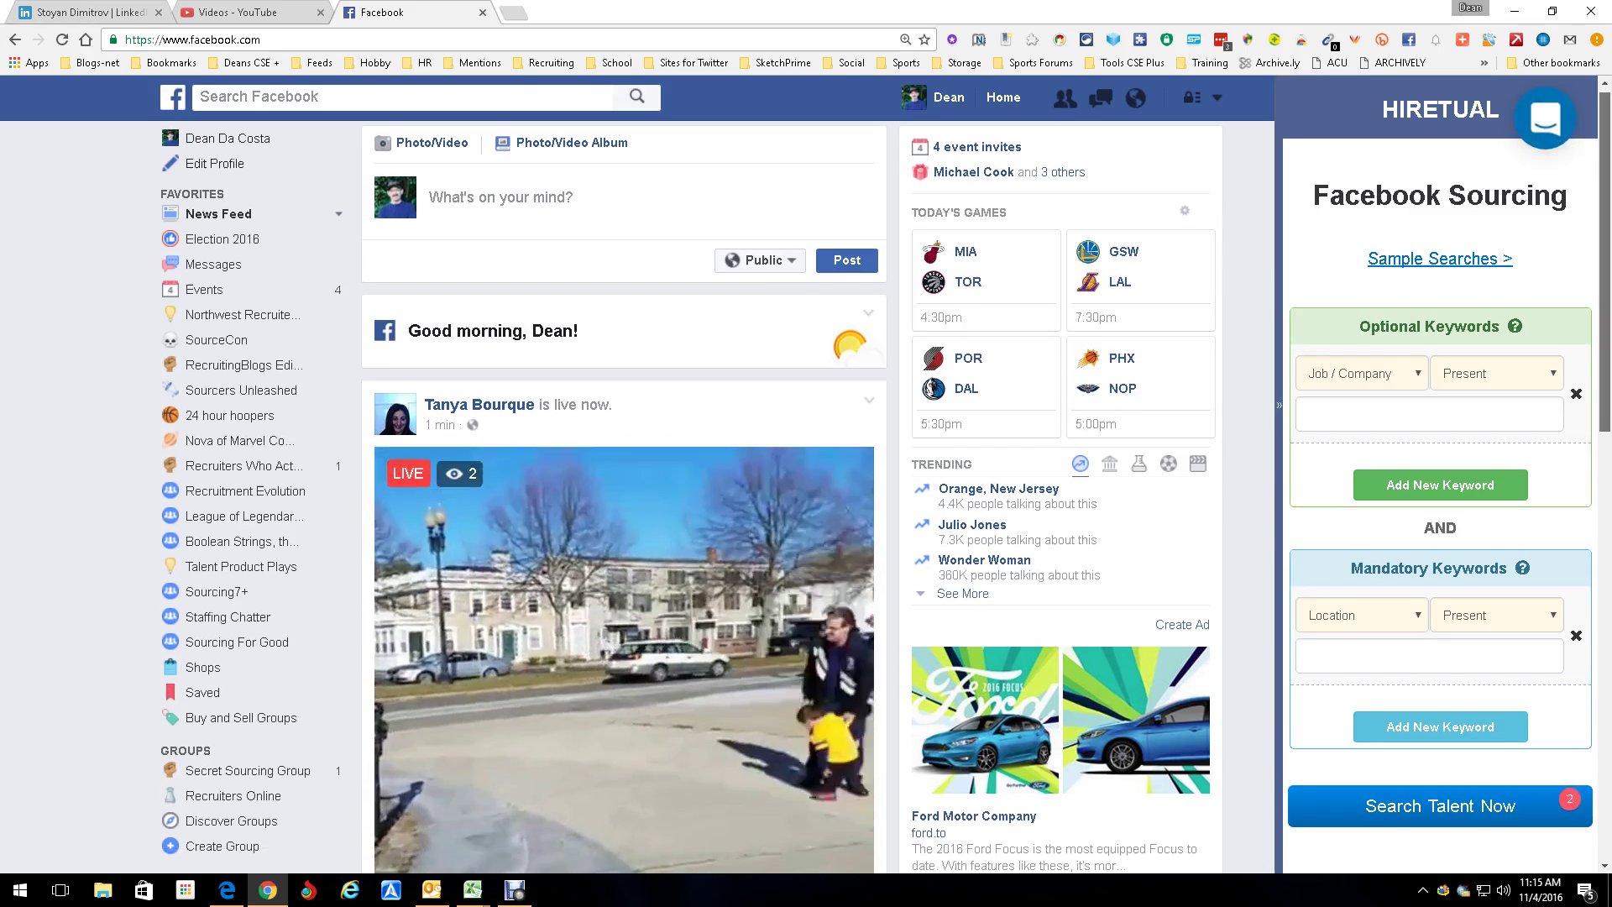
Step: Set the first optional Facebook sourcing keyword to a present Job / Company of amazon
{"action": "left_click", "coordinate": [1418, 373]}
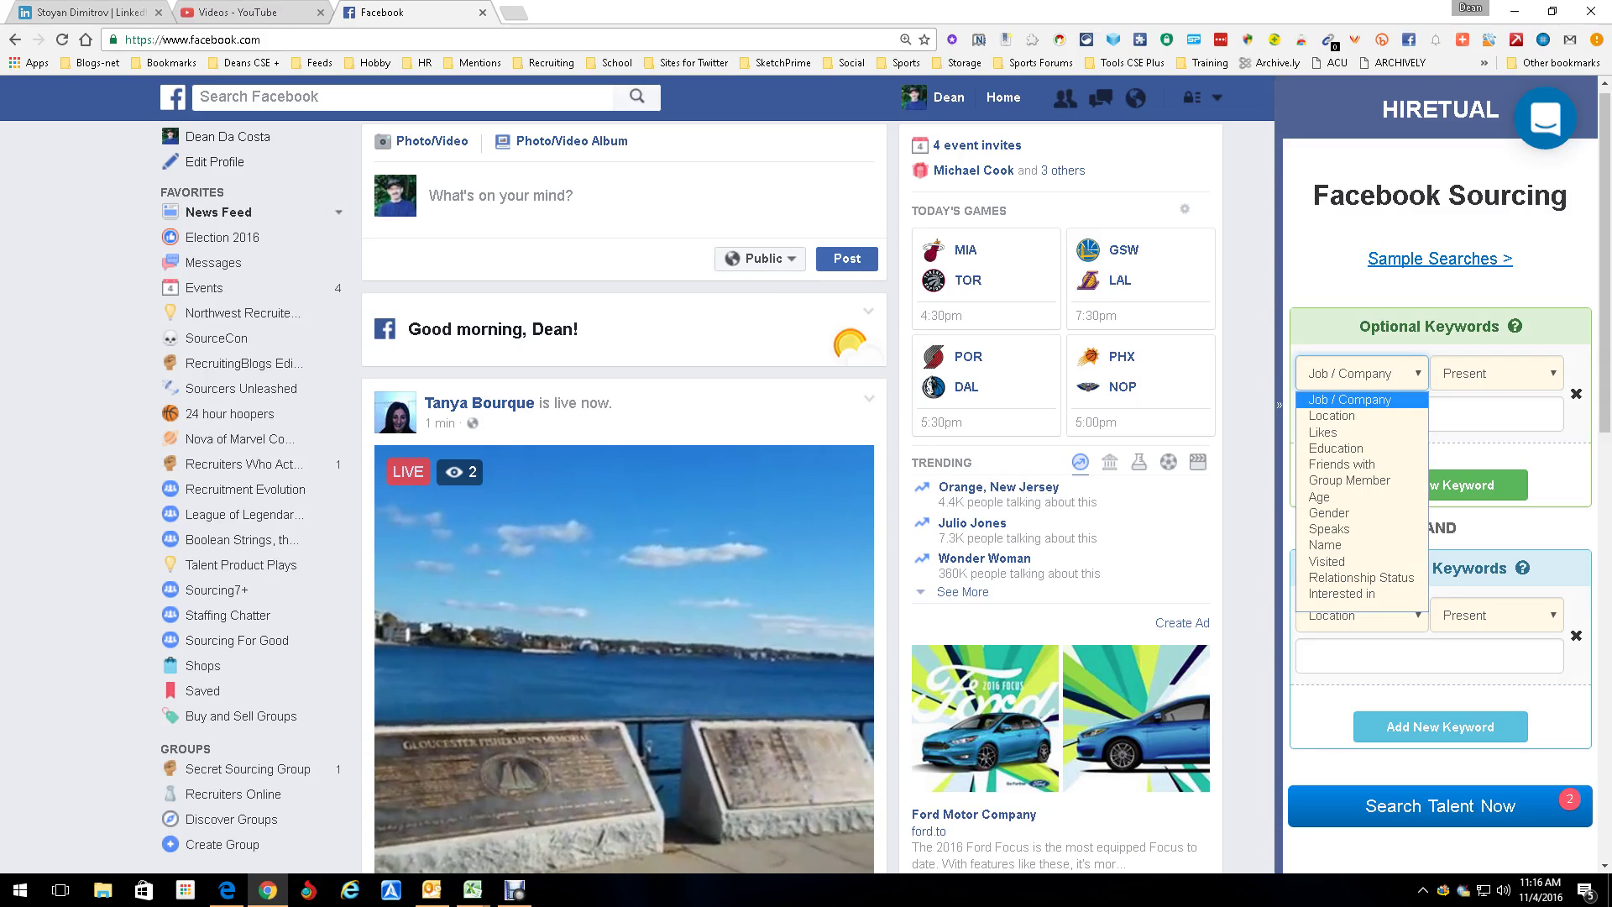
{"action": "left_click", "coordinate": [1350, 399]}
{"action": "left_click", "coordinate": [1429, 414]}
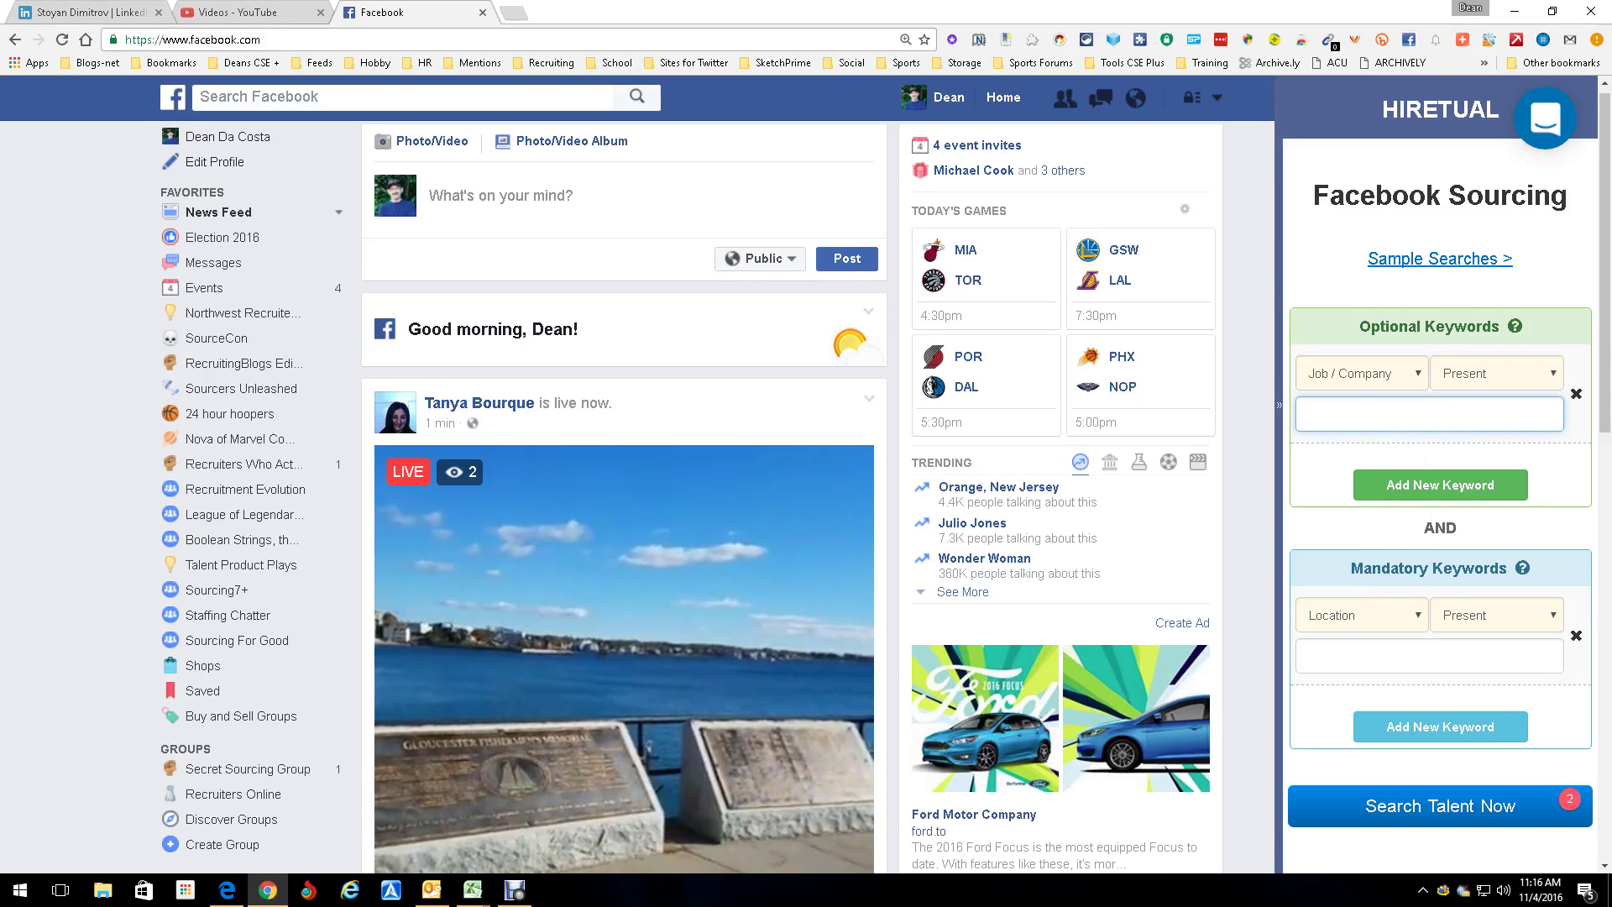
{"action": "type", "text": "amazon"}
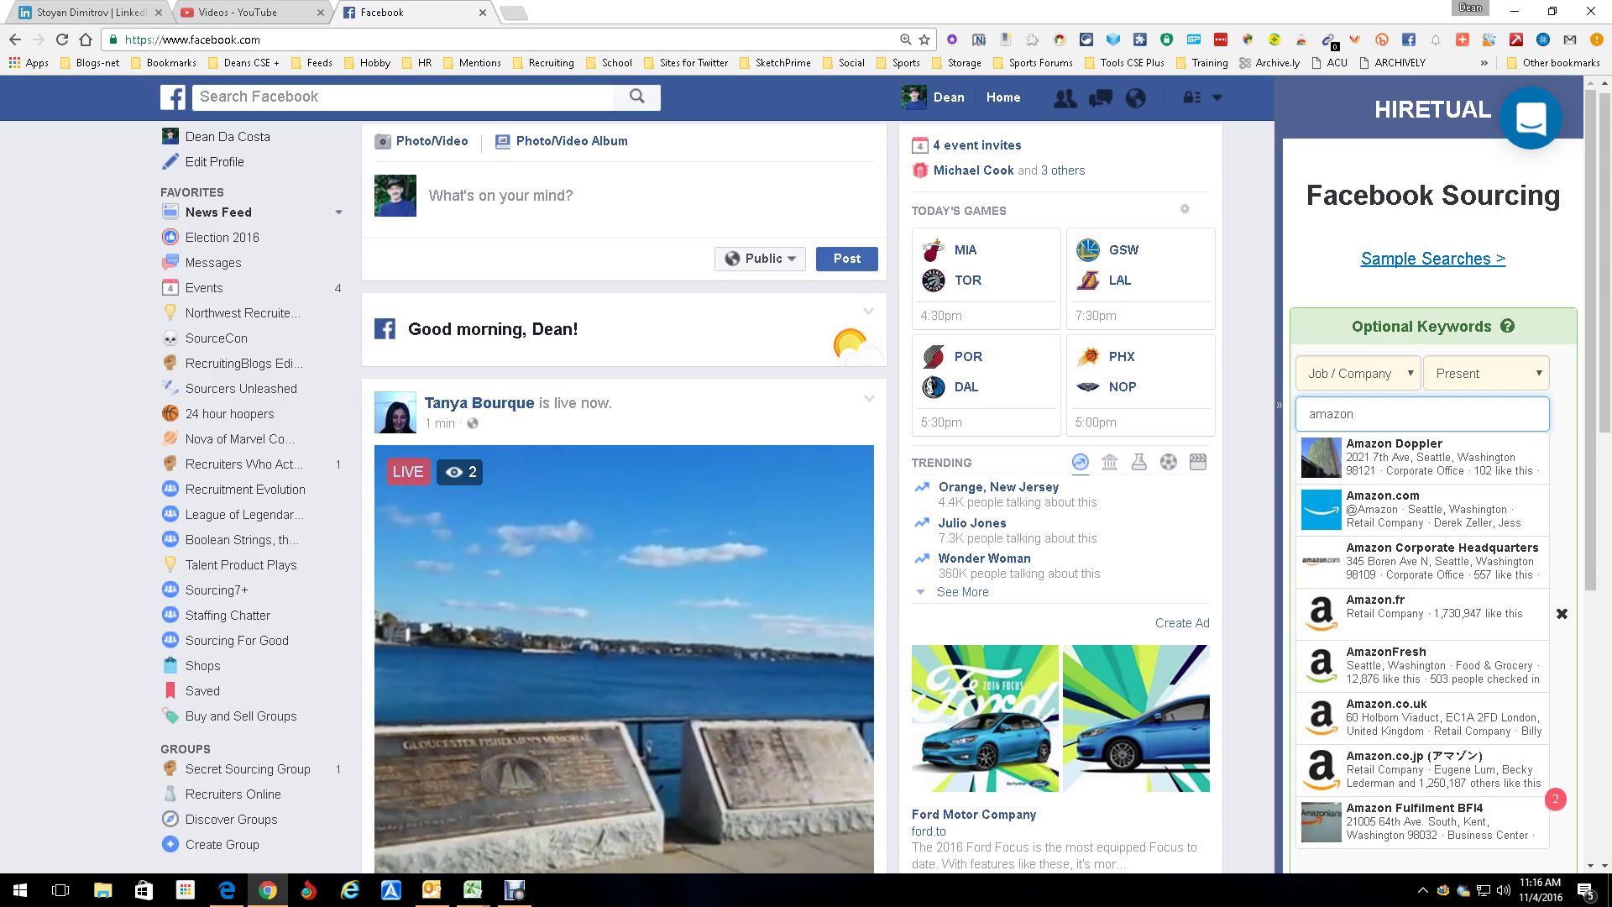
{"action": "left_click", "coordinate": [1429, 414]}
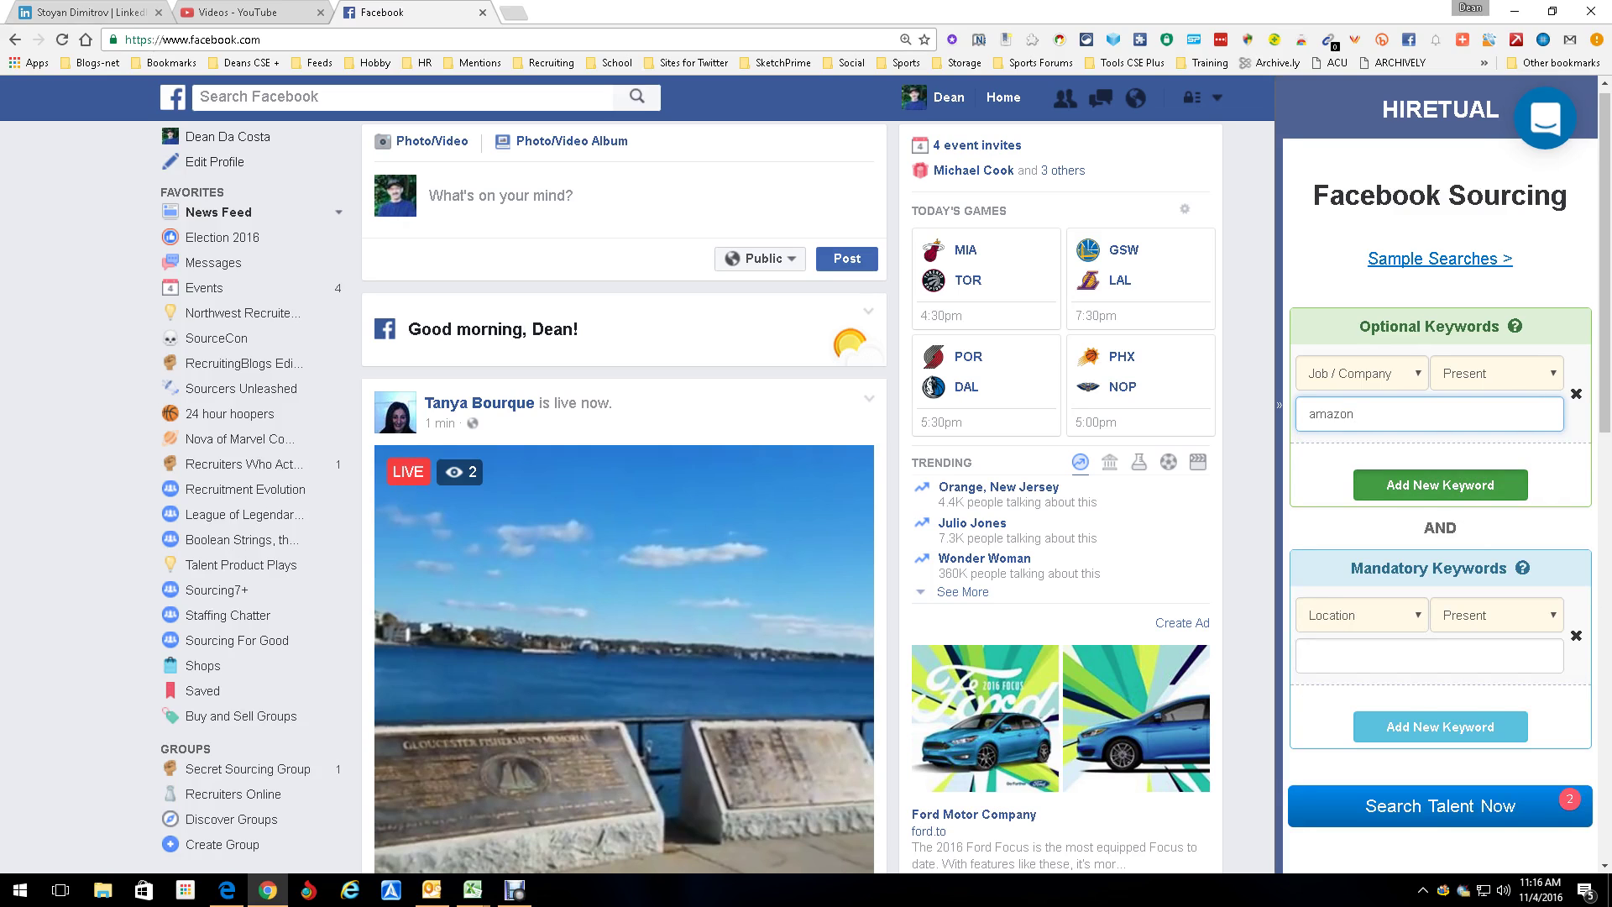
Step: Add a second optional Facebook sourcing keyword with a present Location of Seattle
{"action": "left_click", "coordinate": [1440, 485]}
{"action": "left_click", "coordinate": [1371, 472]}
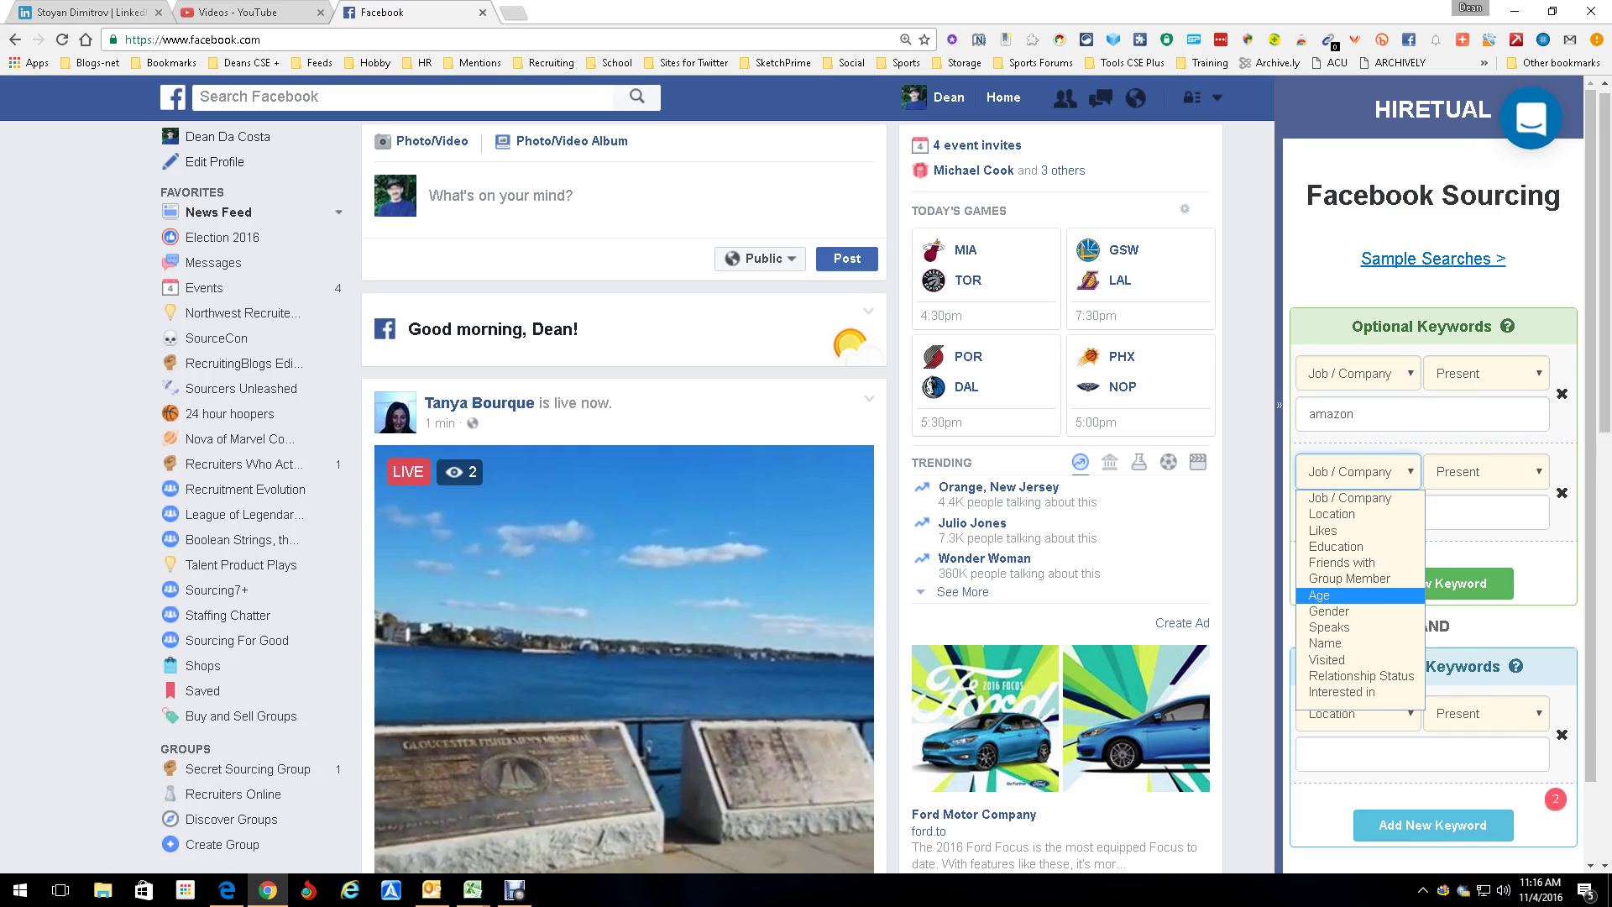
{"action": "key", "text": "Return"}
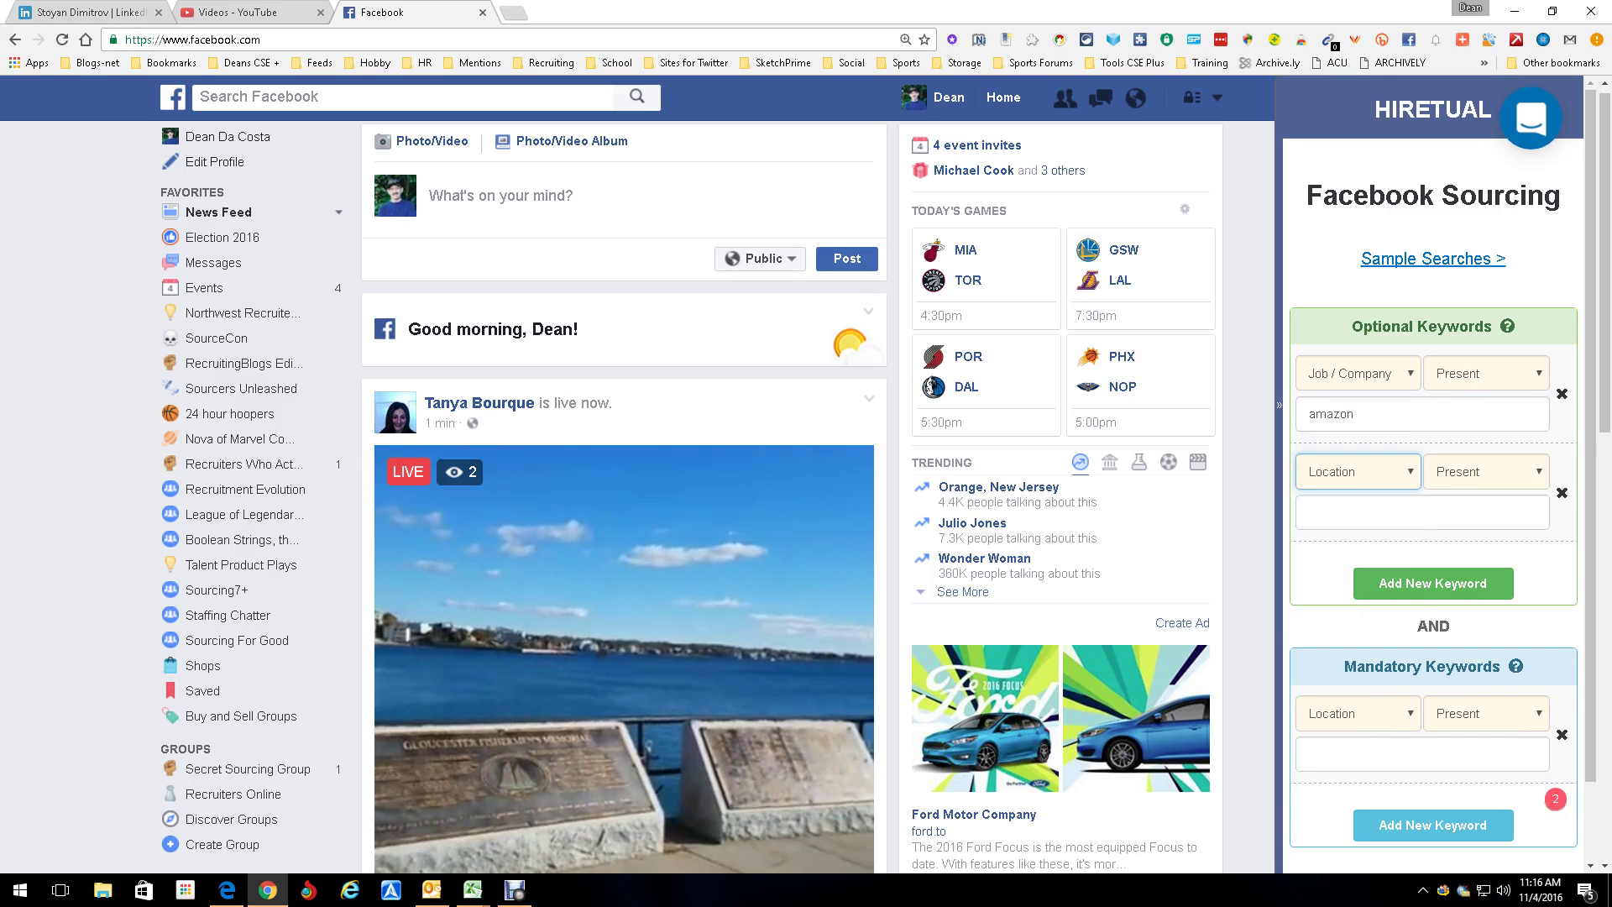
{"action": "left_click", "coordinate": [1377, 512]}
{"action": "type", "text": "Seattle"}
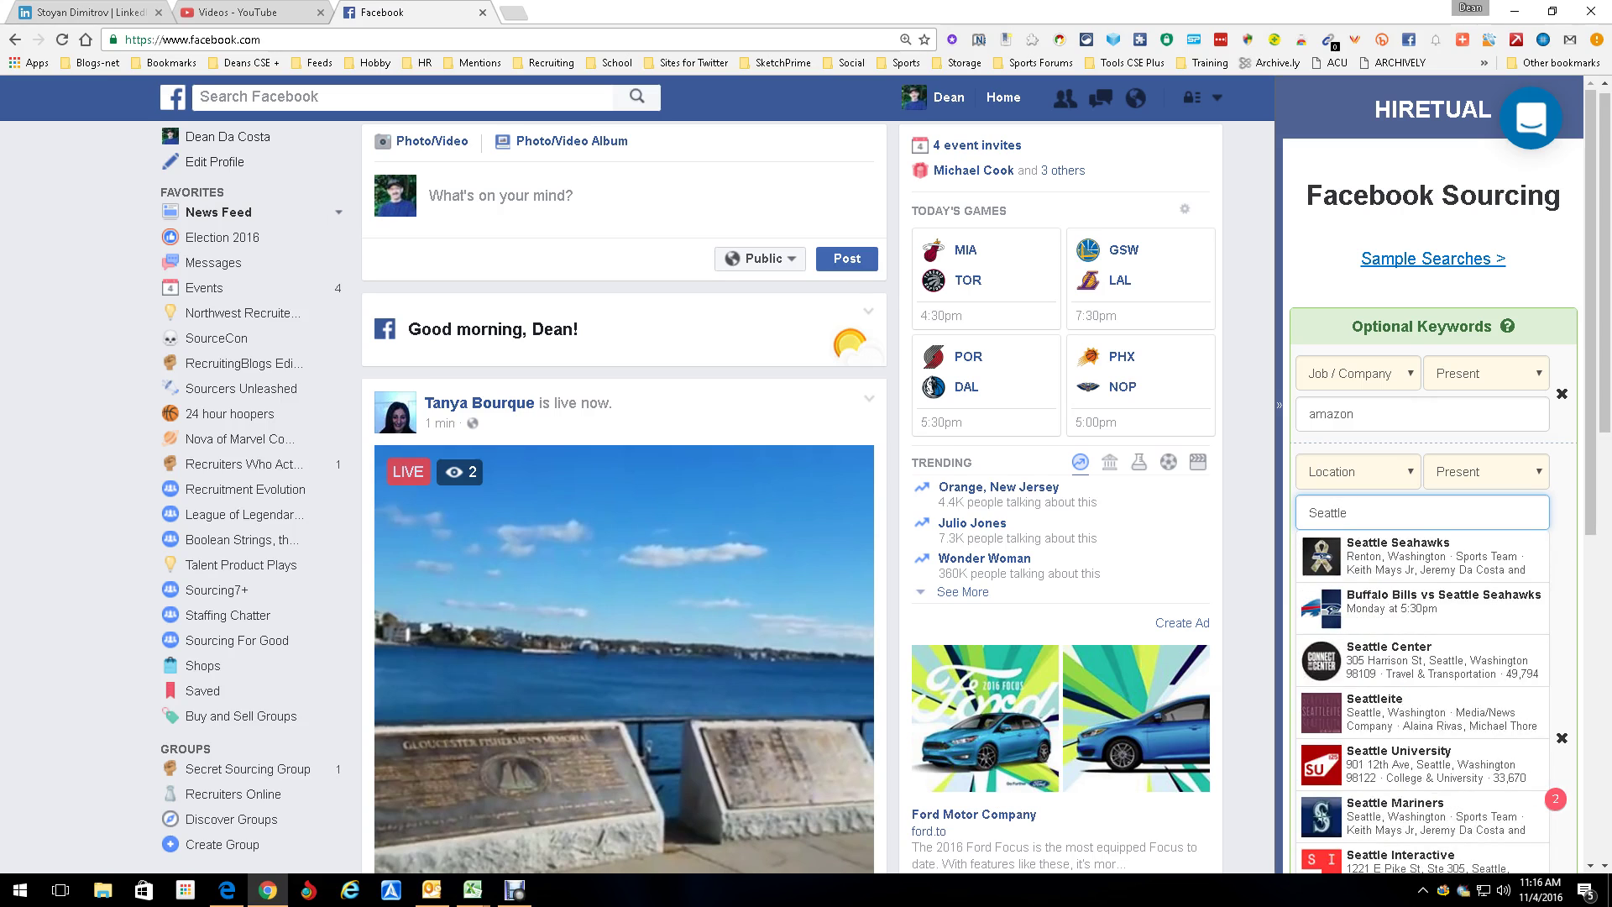
{"action": "key", "text": "Return"}
Step: Add a third optional keyword with a present Job / Company of Developer
{"action": "left_click", "coordinate": [1433, 584]}
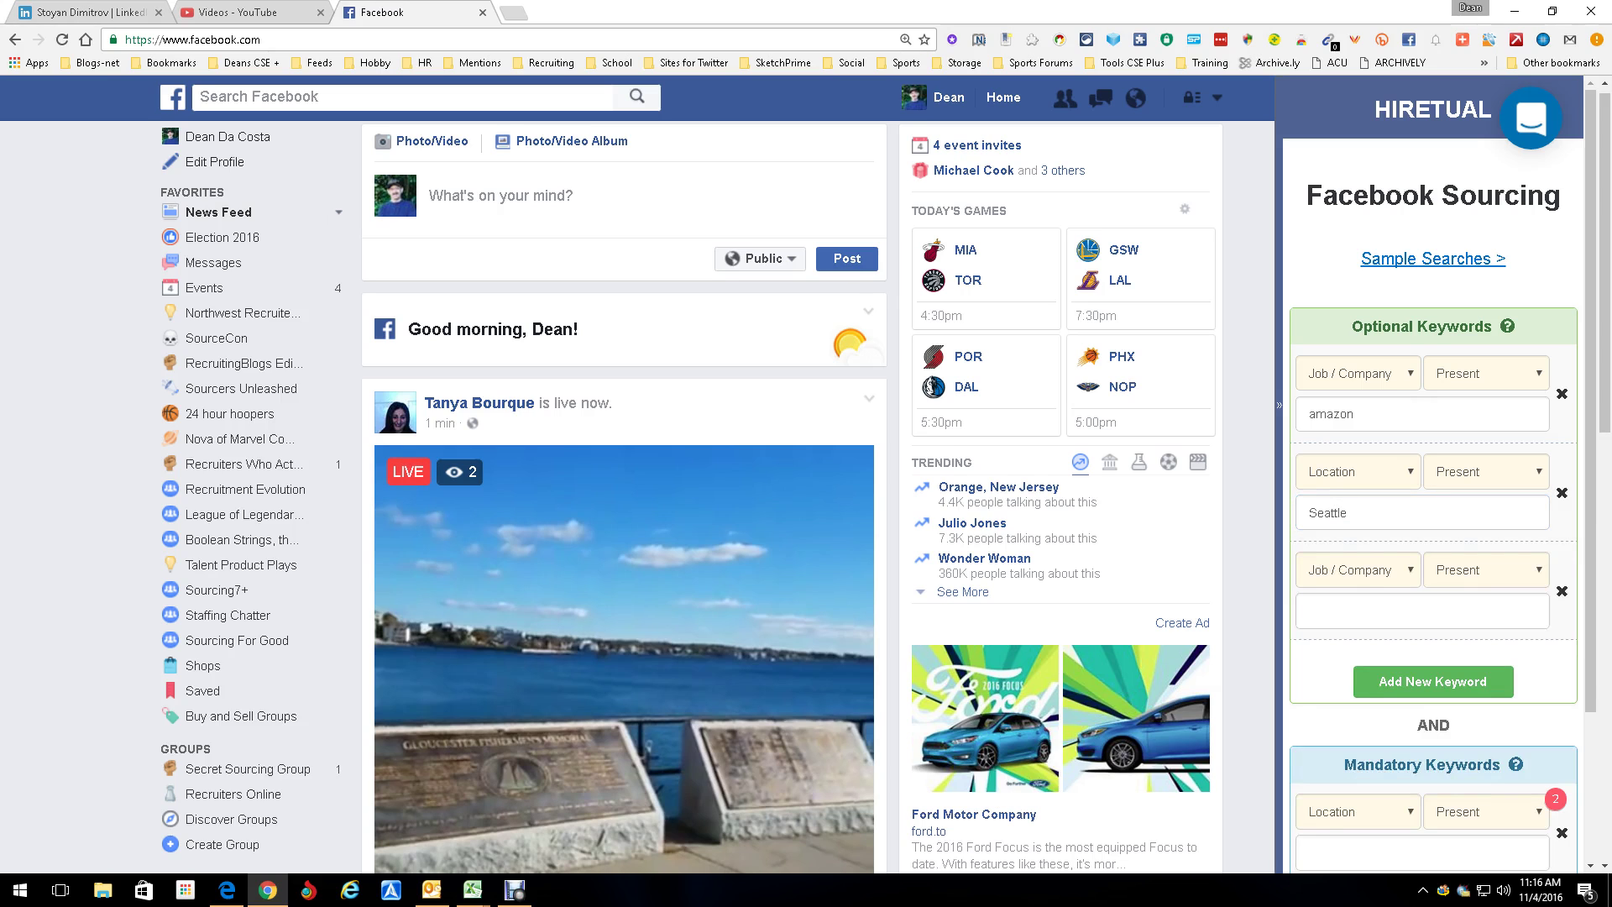
{"action": "left_click", "coordinate": [1357, 569]}
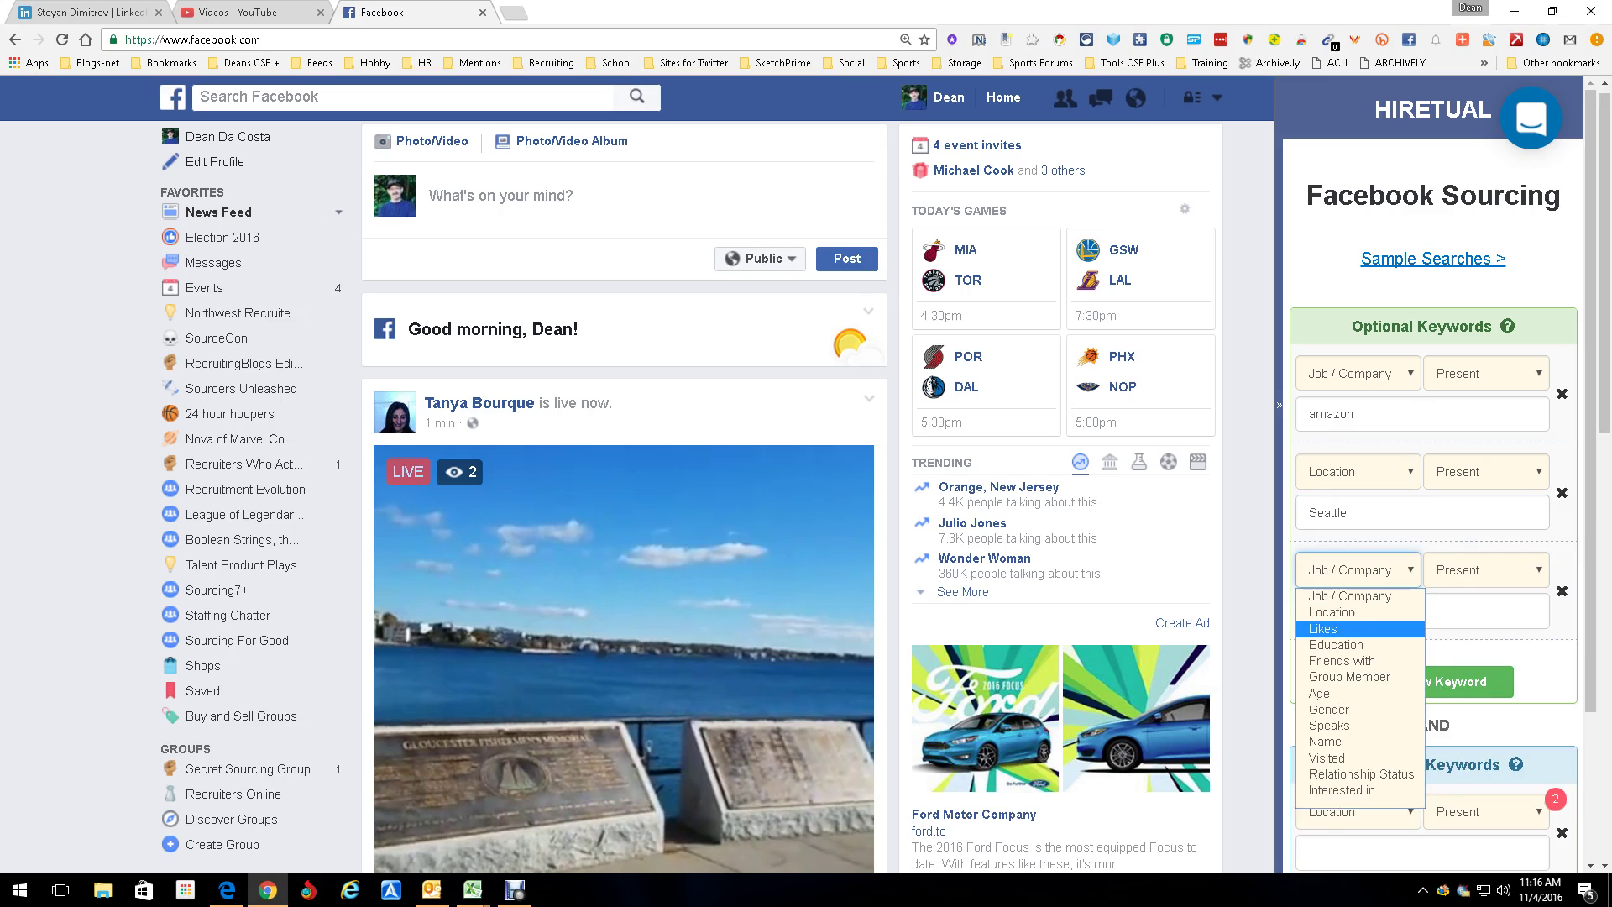
{"action": "key", "text": "Down"}
{"action": "key", "text": "Down"}
{"action": "key", "text": "Down"}
{"action": "key", "text": "Down"}
{"action": "key", "text": "Down"}
{"action": "key", "text": "Down"}
{"action": "key", "text": "Down"}
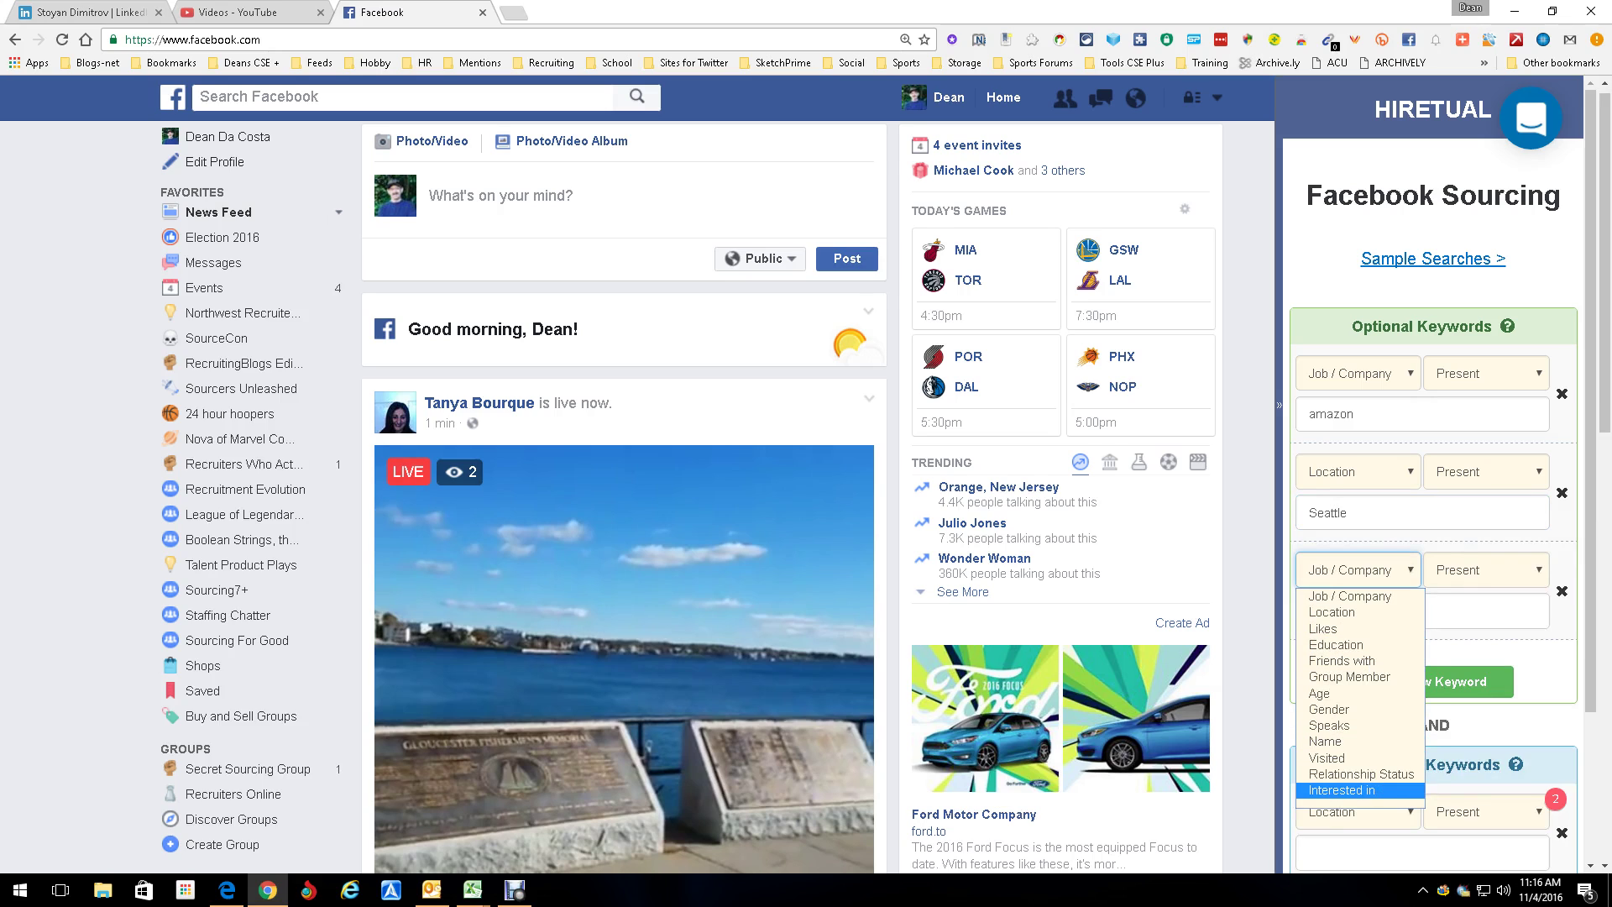
{"action": "key", "text": "Up"}
{"action": "key", "text": "Up"}
{"action": "key", "text": "Up"}
{"action": "key", "text": "Up"}
{"action": "key", "text": "Up"}
{"action": "key", "text": "Up"}
{"action": "key", "text": "Up"}
{"action": "key", "text": "Up"}
{"action": "key", "text": "Up"}
{"action": "key", "text": "Up"}
{"action": "key", "text": "Up"}
{"action": "key", "text": "Up"}
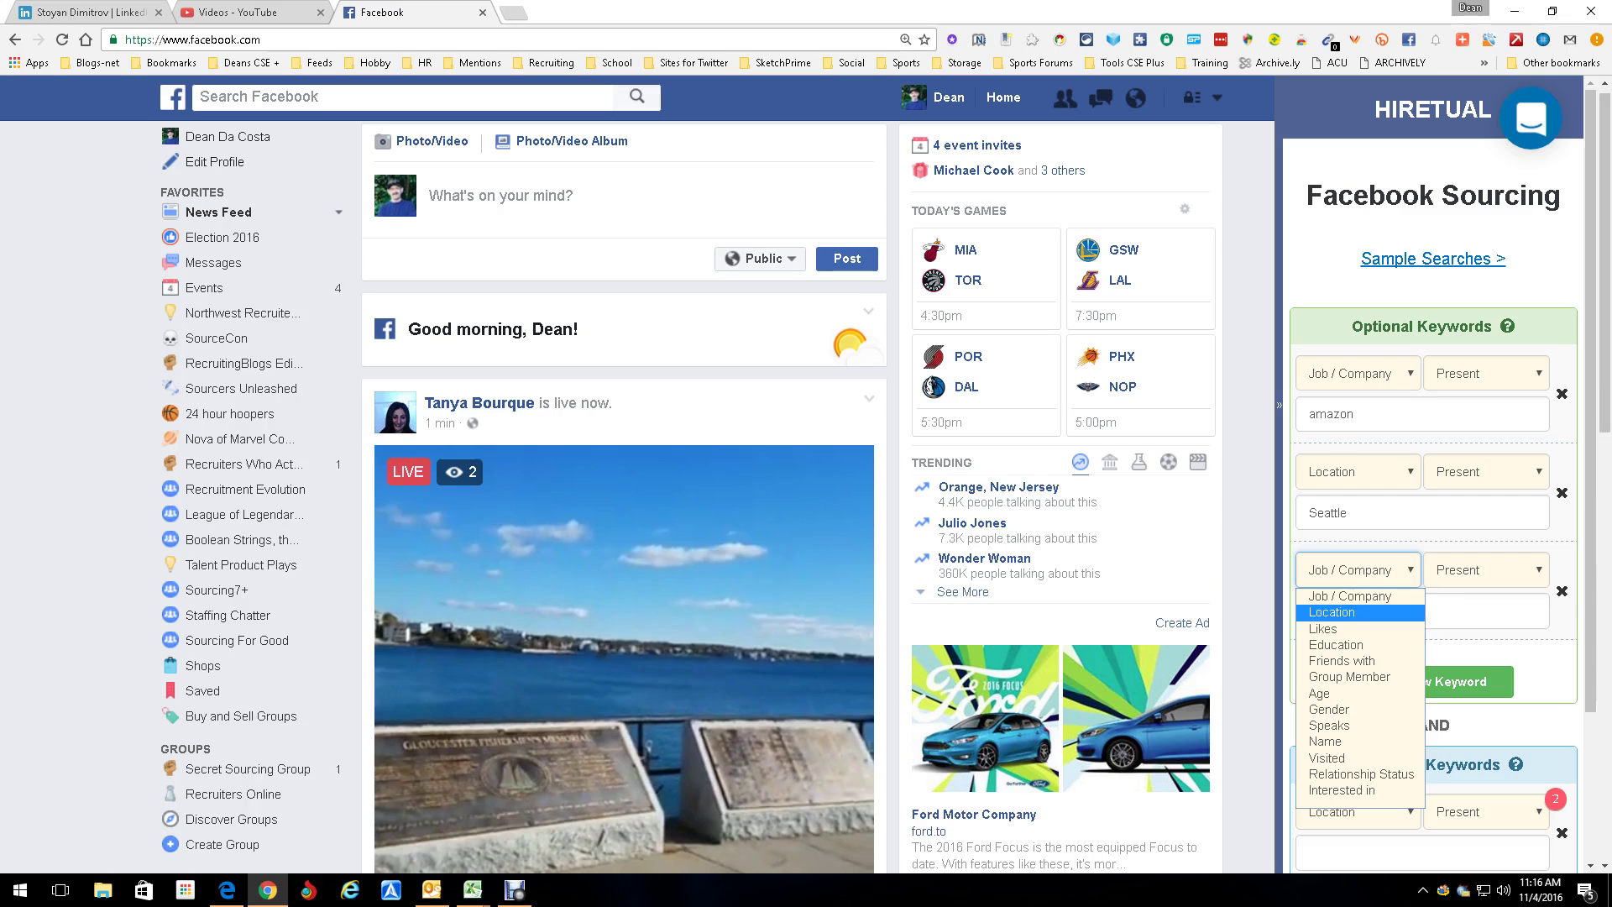
{"action": "key", "text": "Return"}
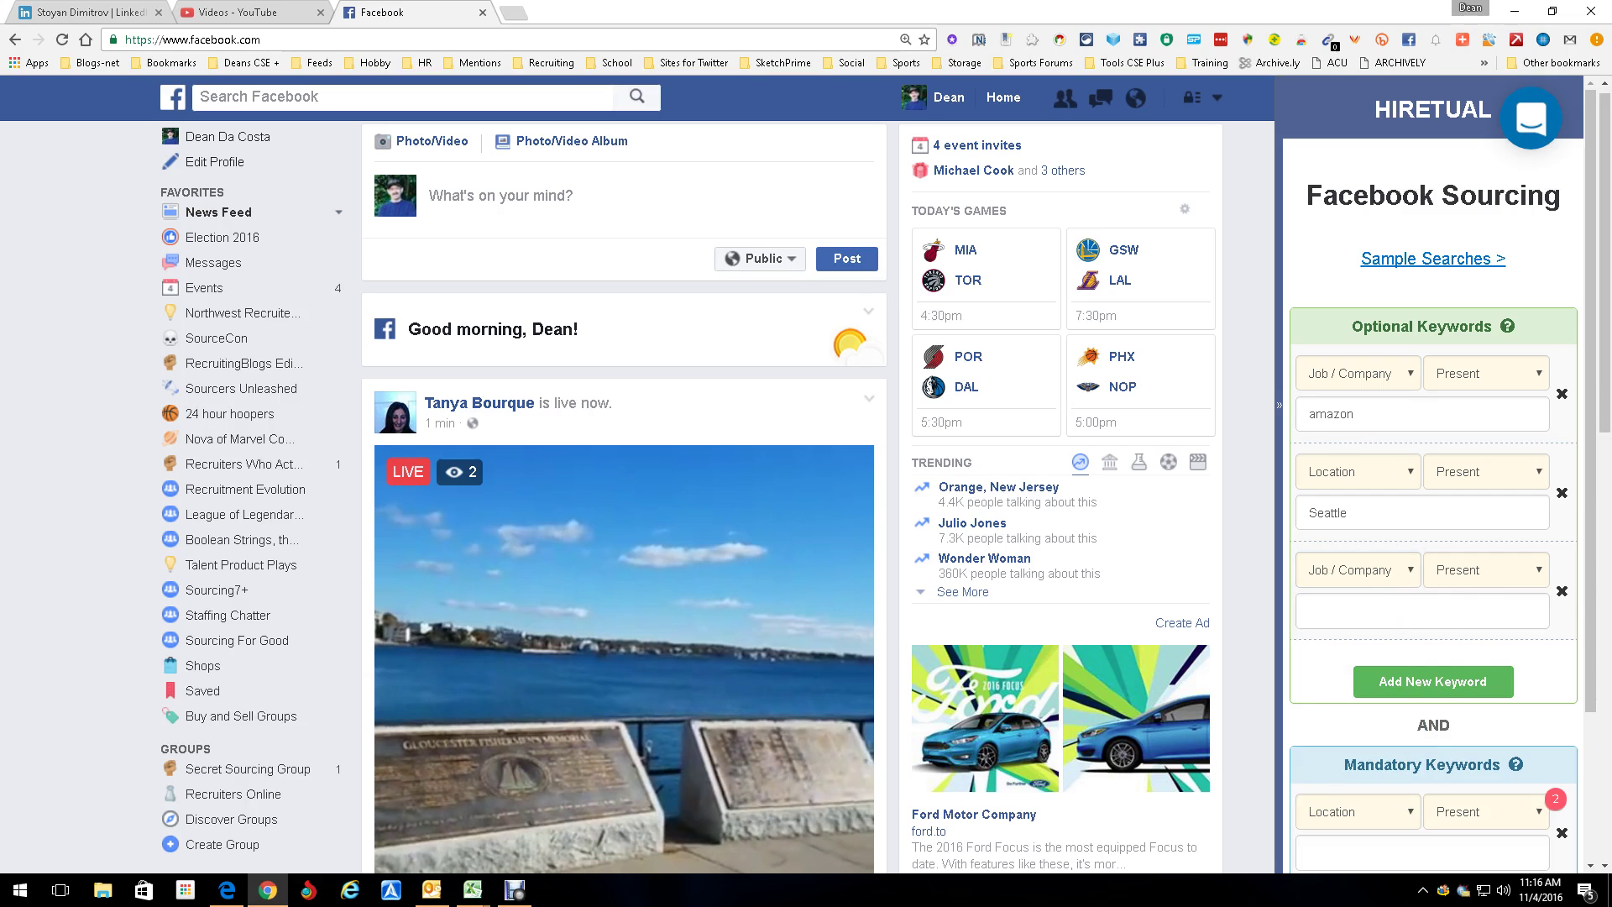
{"action": "key", "text": "Tab"}
{"action": "type", "text": "Developer"}
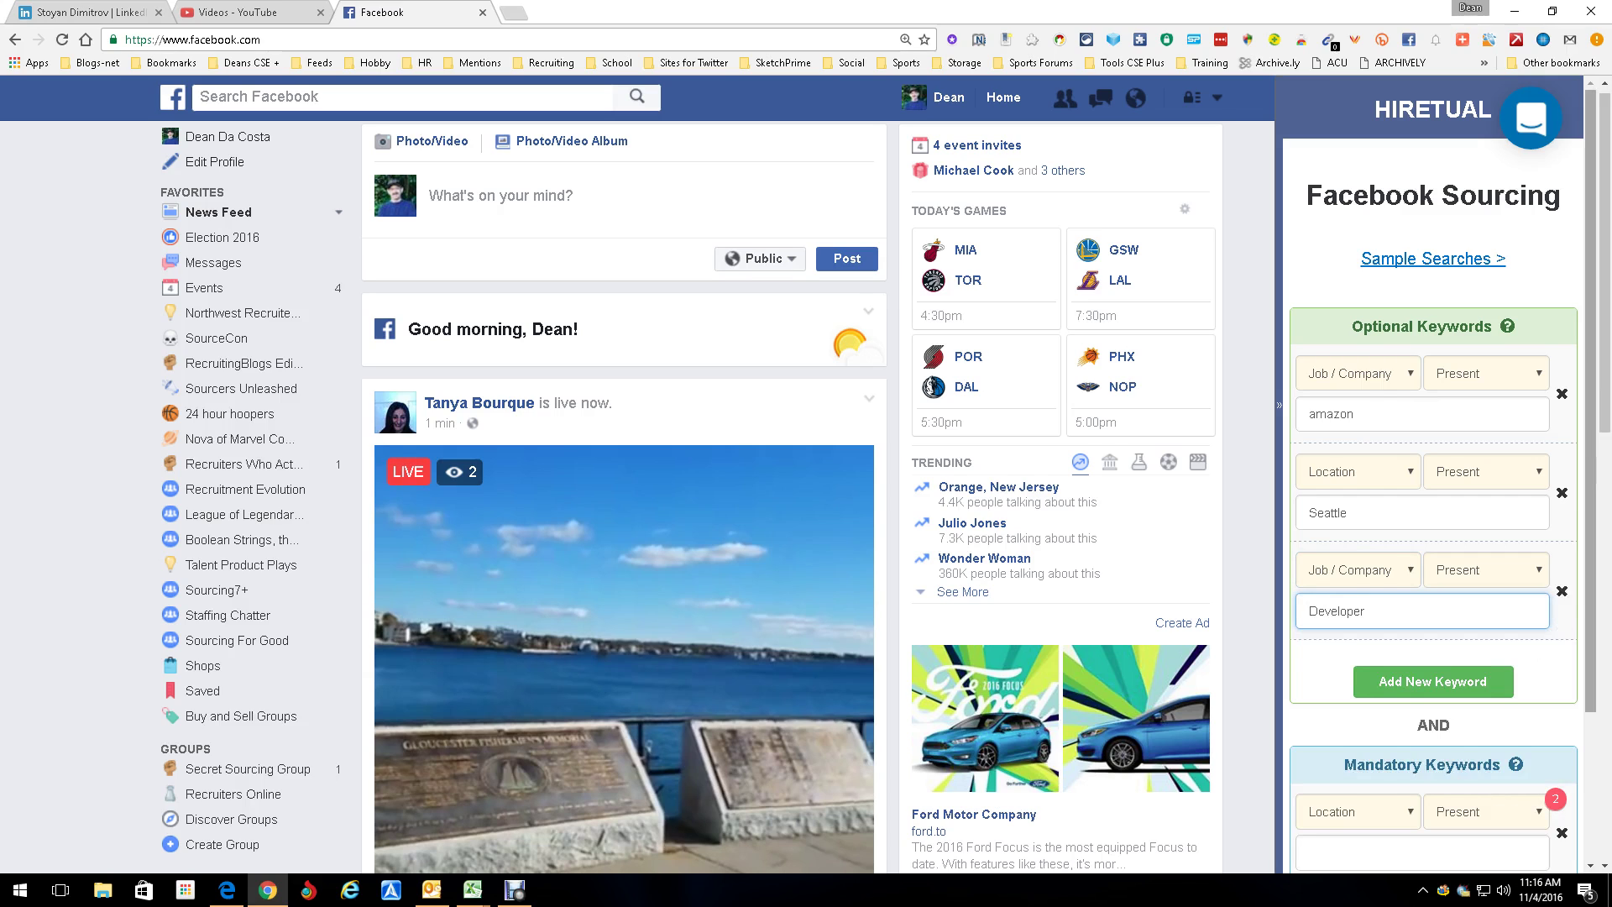
Step: Run the Facebook talent search with the optional keywords, and close the results tab after viewing the matching people
{"action": "left_click_drag", "start_coordinate": [1590, 471], "coordinate": [1590, 516]}
{"action": "scroll", "coordinate": [1434, 504], "scroll_direction": "down", "scroll_amount": 2}
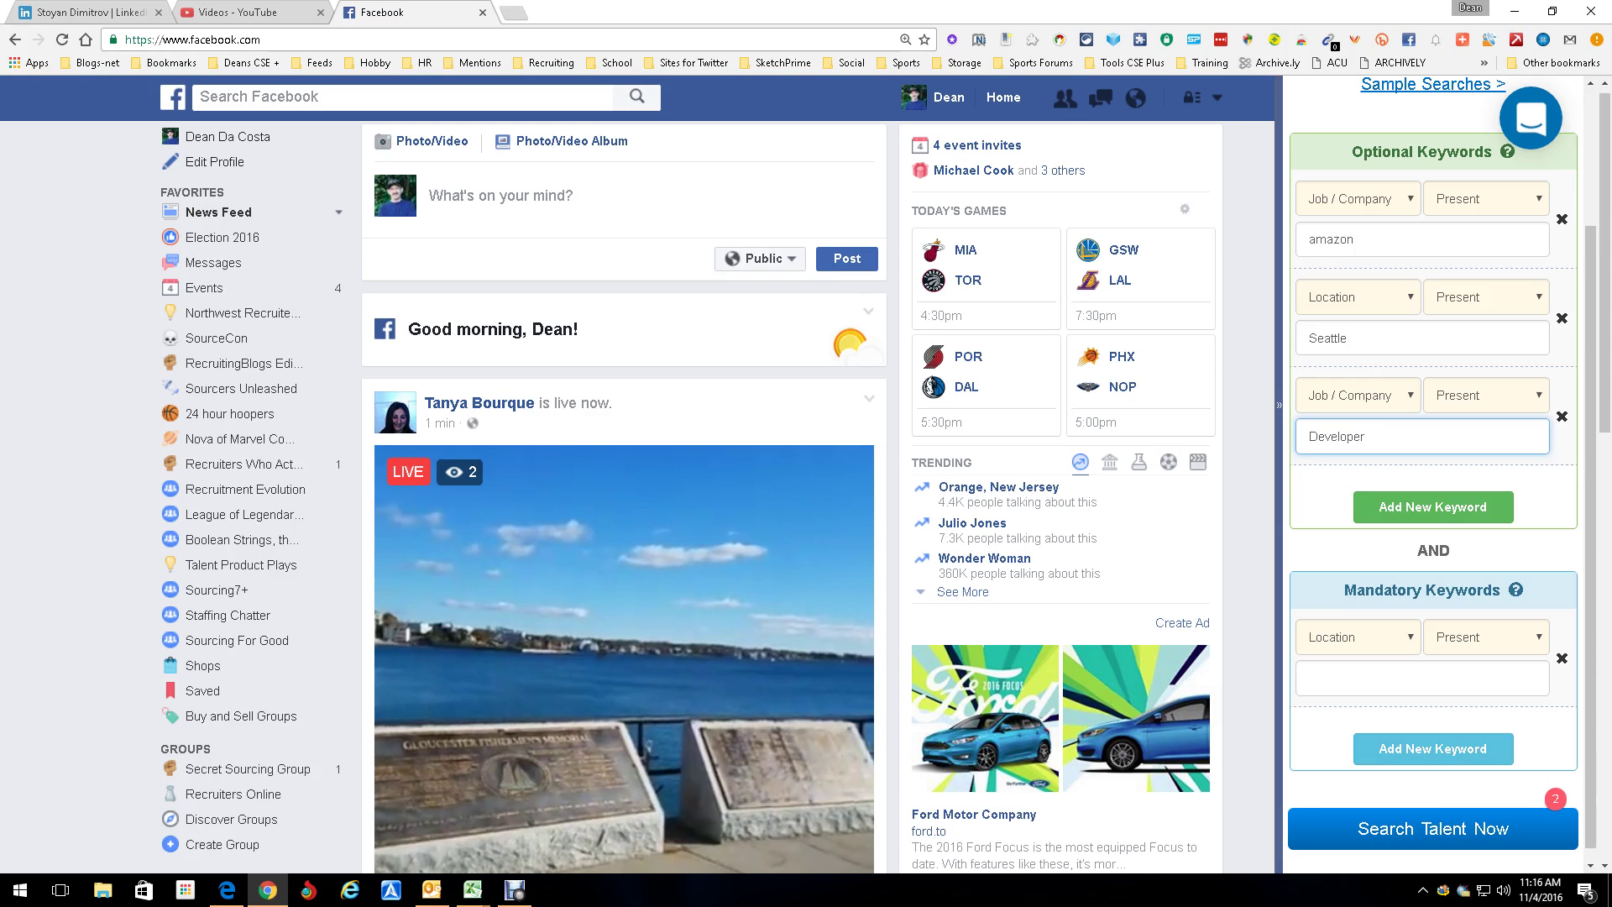
{"action": "left_click", "coordinate": [1433, 829]}
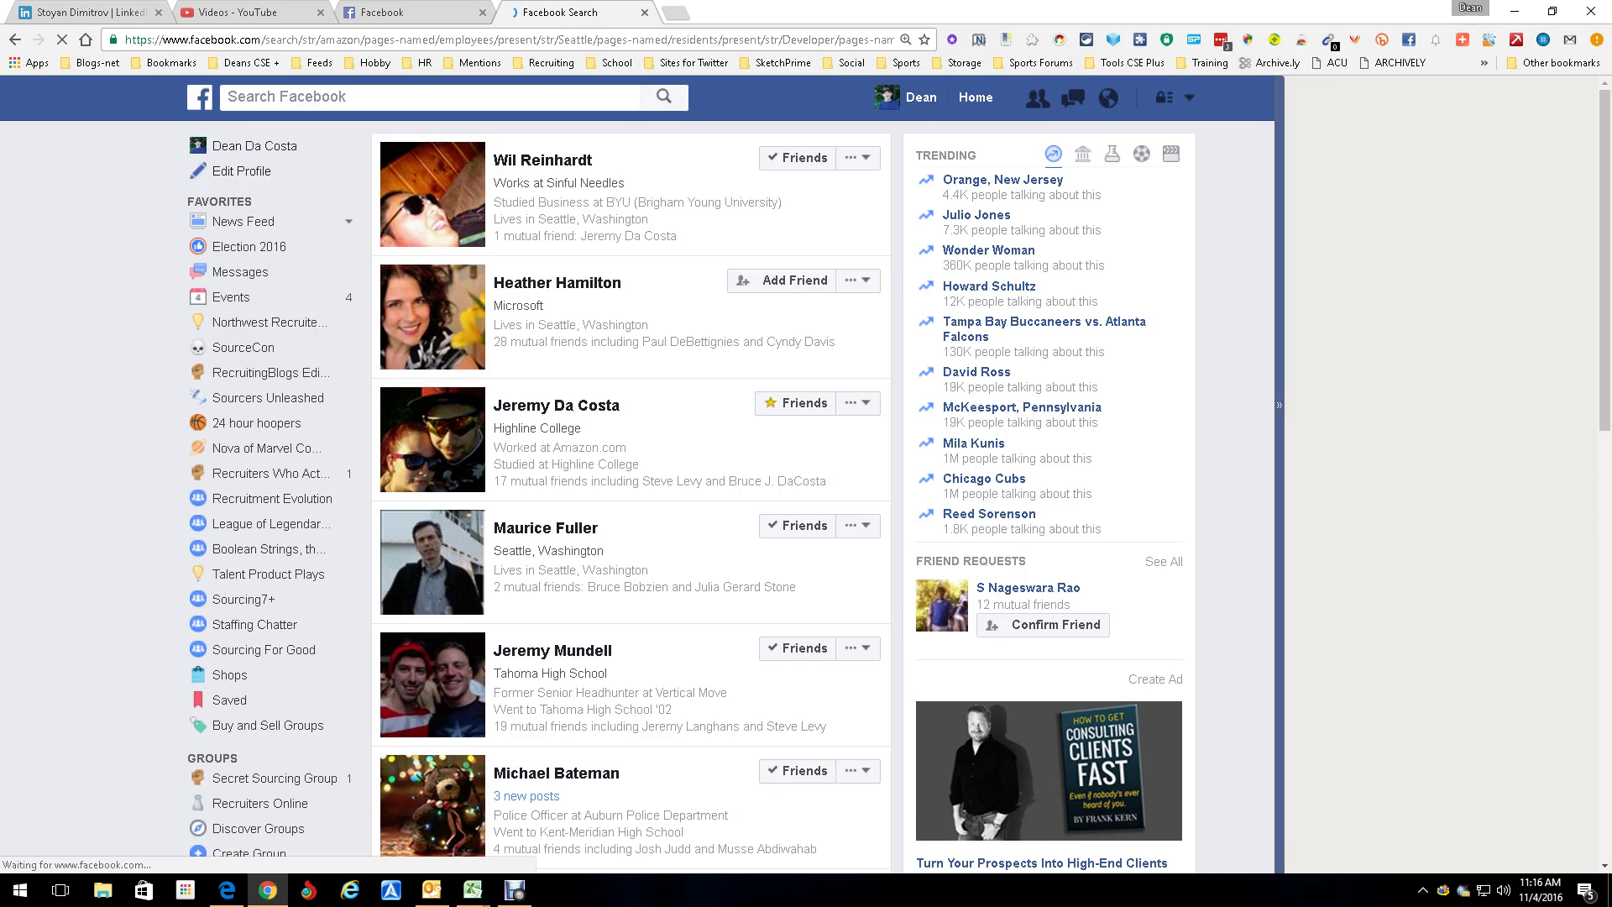
{"action": "key", "text": "ctrl+w"}
{"action": "left_click", "coordinate": [514, 890]}
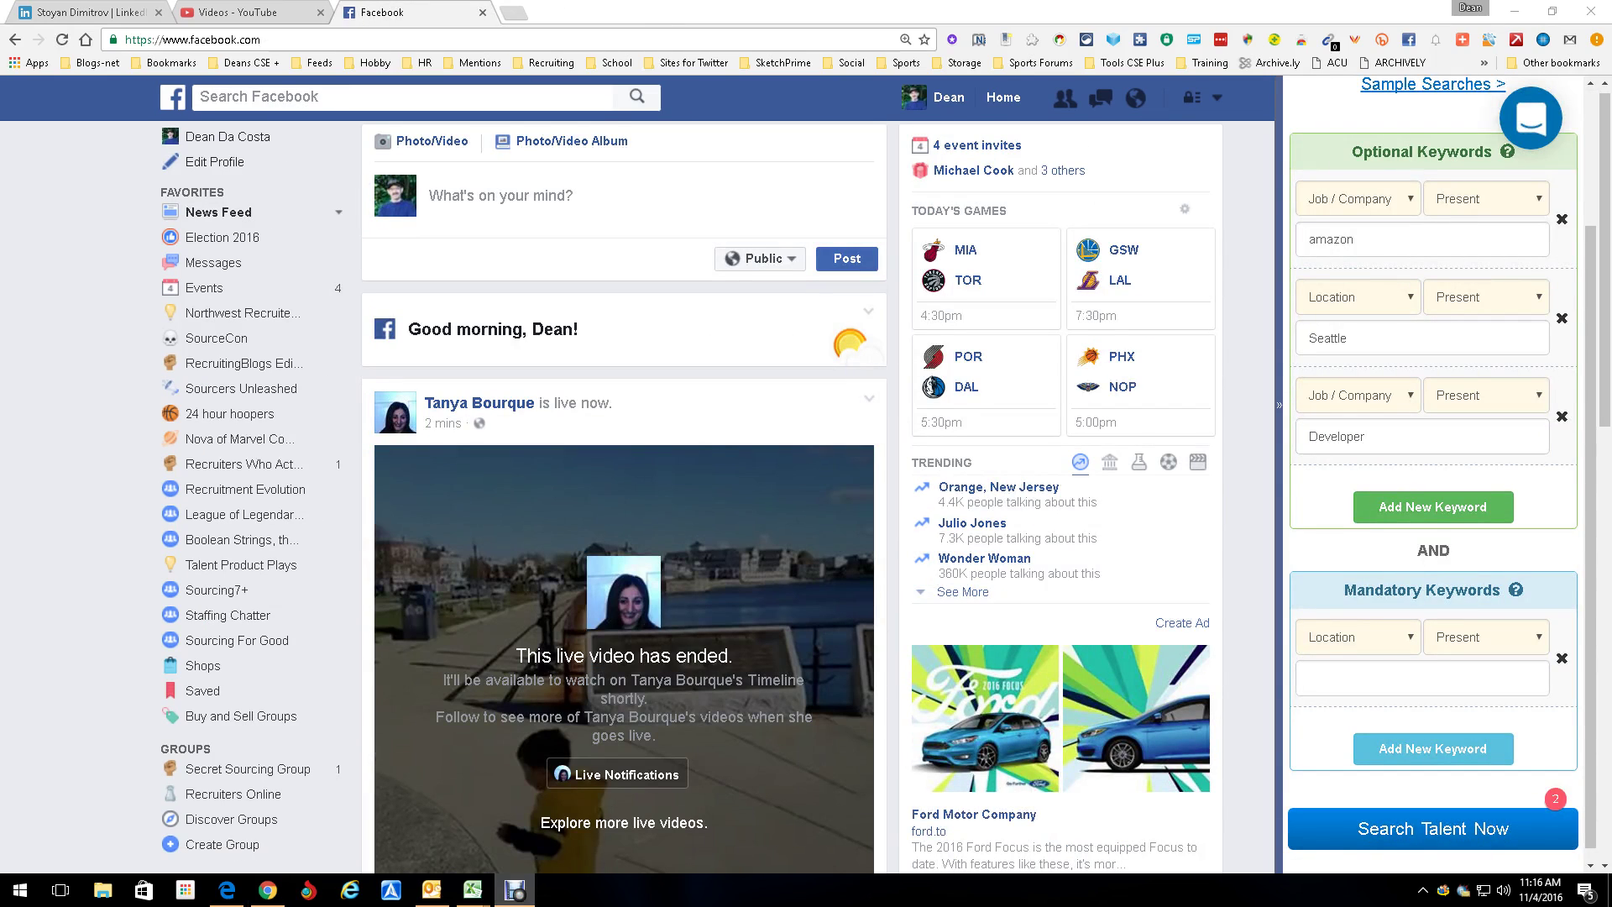